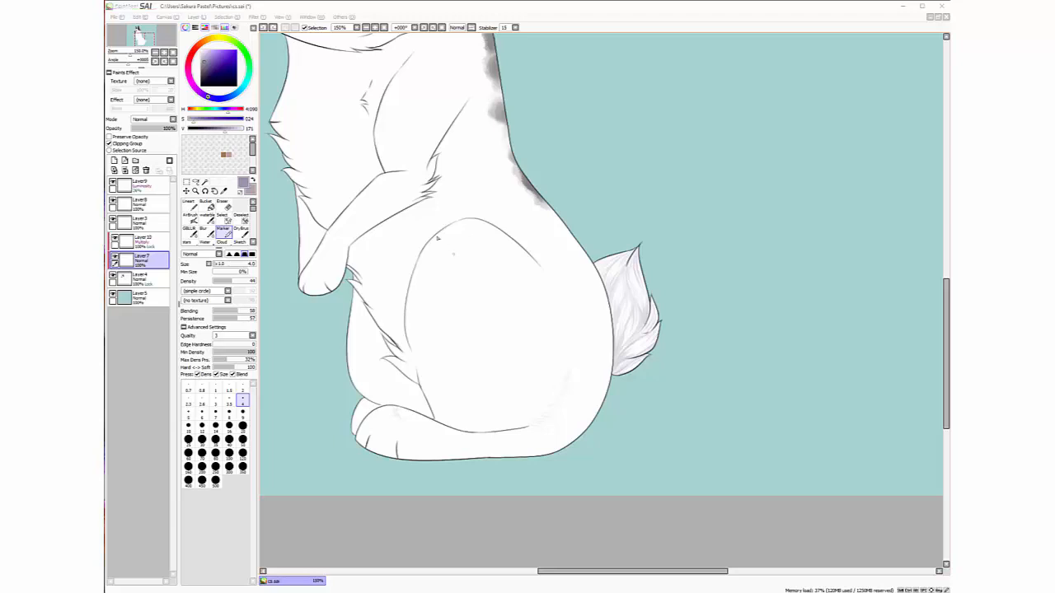
Pan and zoom around the animal to look it over from head to tail
{"action": "mouse_move", "coordinate": [150, 39]}
{"action": "left_mouse_down"}
{"action": "mouse_move", "coordinate": [144, 28]}
{"action": "mouse_move", "coordinate": [160, 42]}
{"action": "mouse_move", "coordinate": [144, 40]}
{"action": "left_mouse_up"}
{"action": "scroll", "coordinate": [145, 39], "scroll_direction": "up", "scroll_amount": 2}
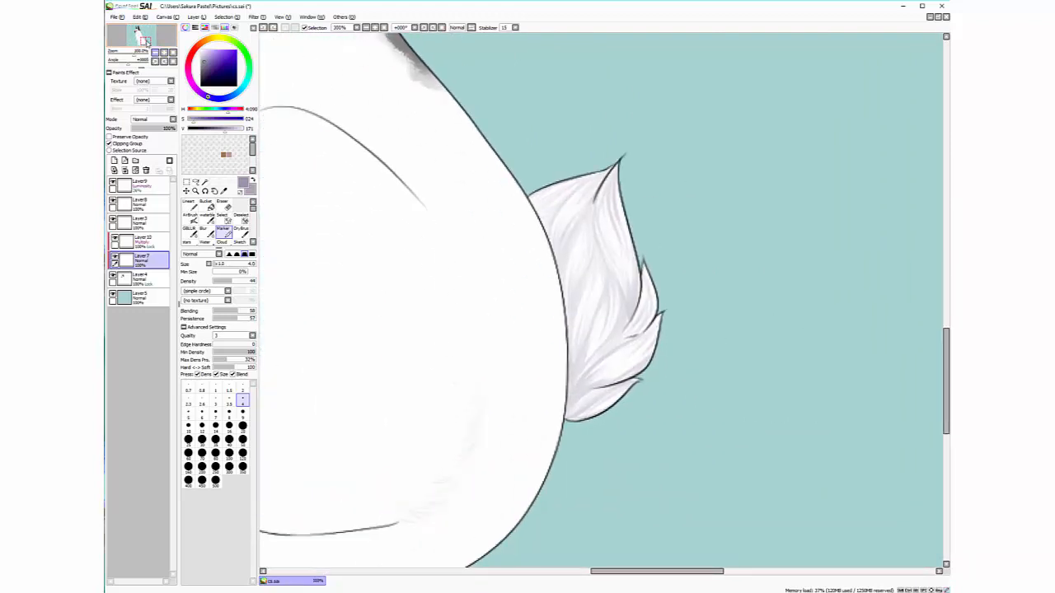
{"action": "scroll", "coordinate": [147, 42], "scroll_direction": "down", "scroll_amount": 2}
{"action": "mouse_move", "coordinate": [146, 41]}
{"action": "left_mouse_down"}
{"action": "mouse_move", "coordinate": [140, 33]}
{"action": "mouse_move", "coordinate": [152, 40]}
{"action": "left_mouse_up"}
{"action": "scroll", "coordinate": [148, 44], "scroll_direction": "down", "scroll_amount": 1}
{"action": "scroll", "coordinate": [144, 38], "scroll_direction": "up", "scroll_amount": 2}
{"action": "scroll", "coordinate": [150, 38], "scroll_direction": "up", "scroll_amount": 1}
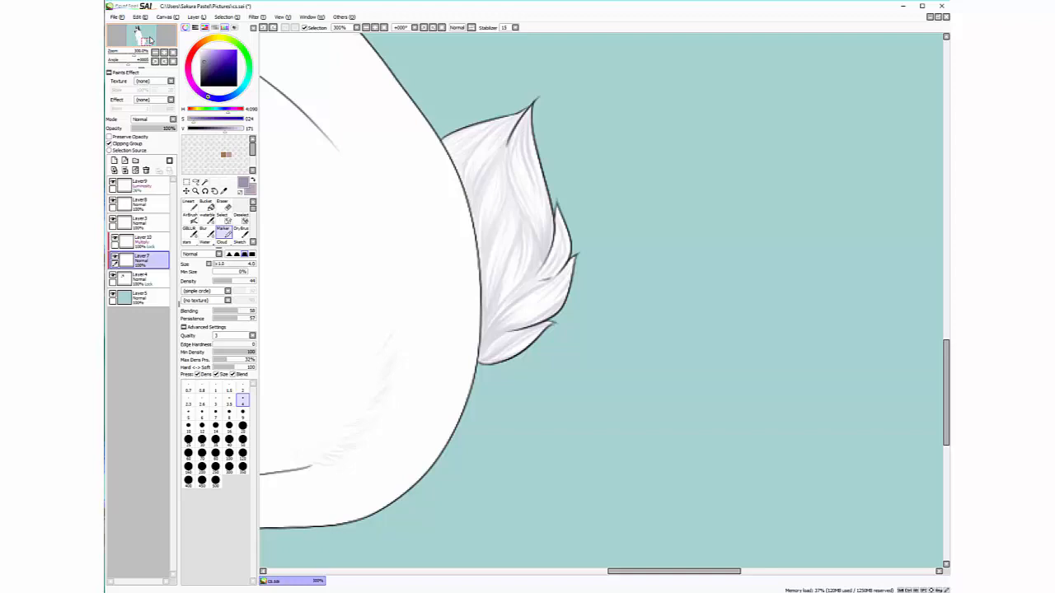
{"action": "left_click", "coordinate": [155, 52]}
{"action": "left_click", "coordinate": [155, 53]}
{"action": "left_click_drag", "start_coordinate": [147, 40], "coordinate": [145, 38]}
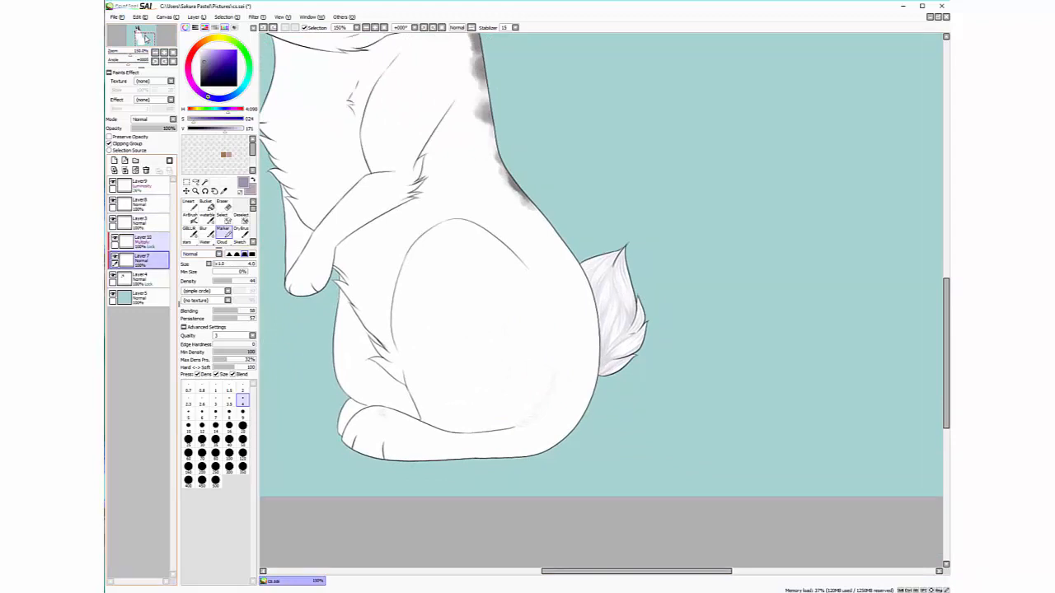
Hide Layer 10's grey tail shading and add a new Multiply layer, Layer 11
{"action": "left_click", "coordinate": [115, 240]}
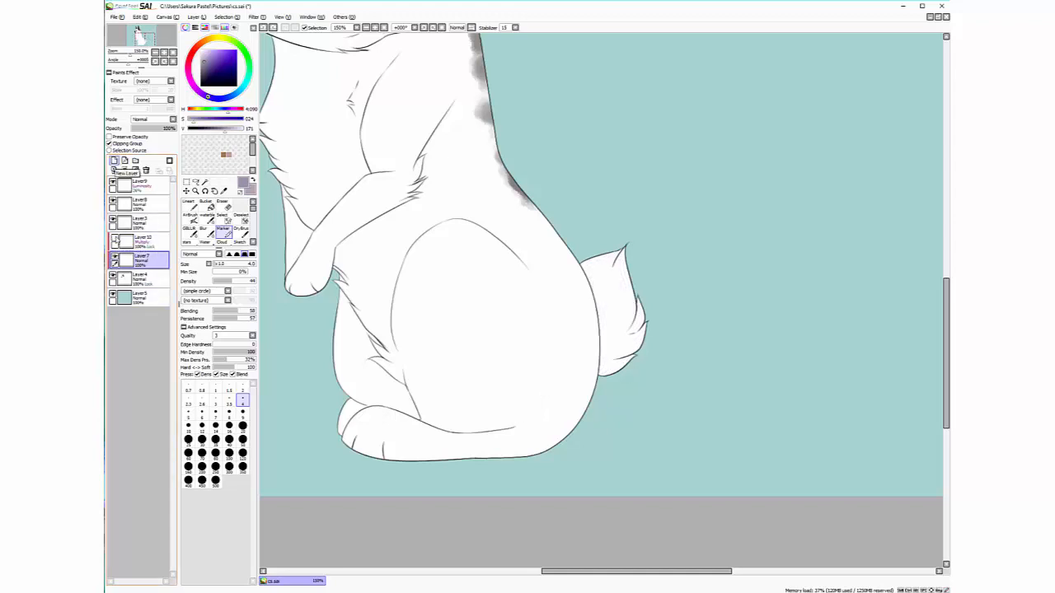
{"action": "left_click", "coordinate": [114, 161]}
{"action": "left_click", "coordinate": [151, 120]}
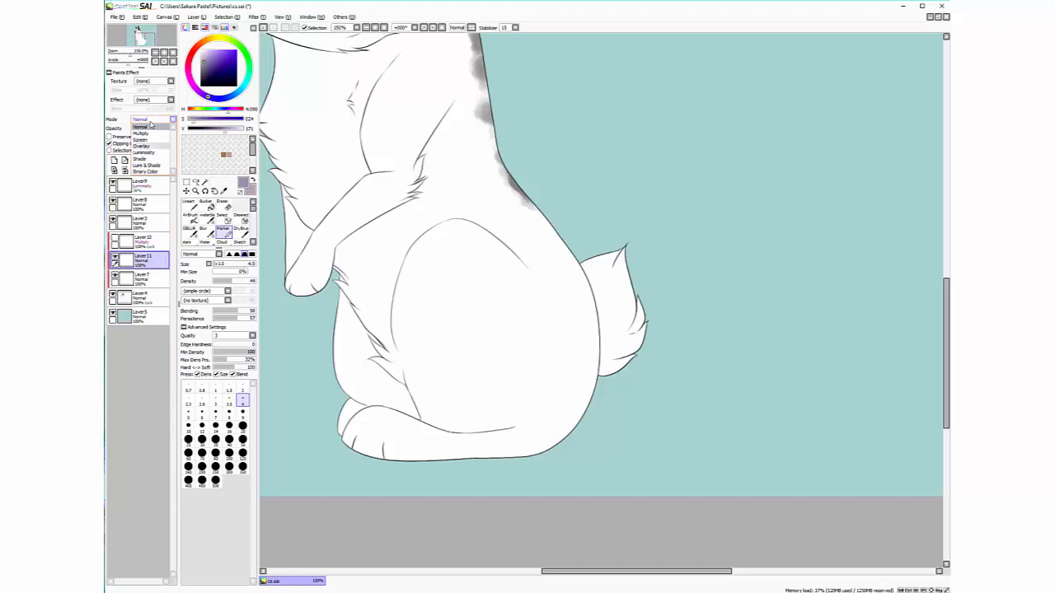
{"action": "left_click", "coordinate": [143, 134]}
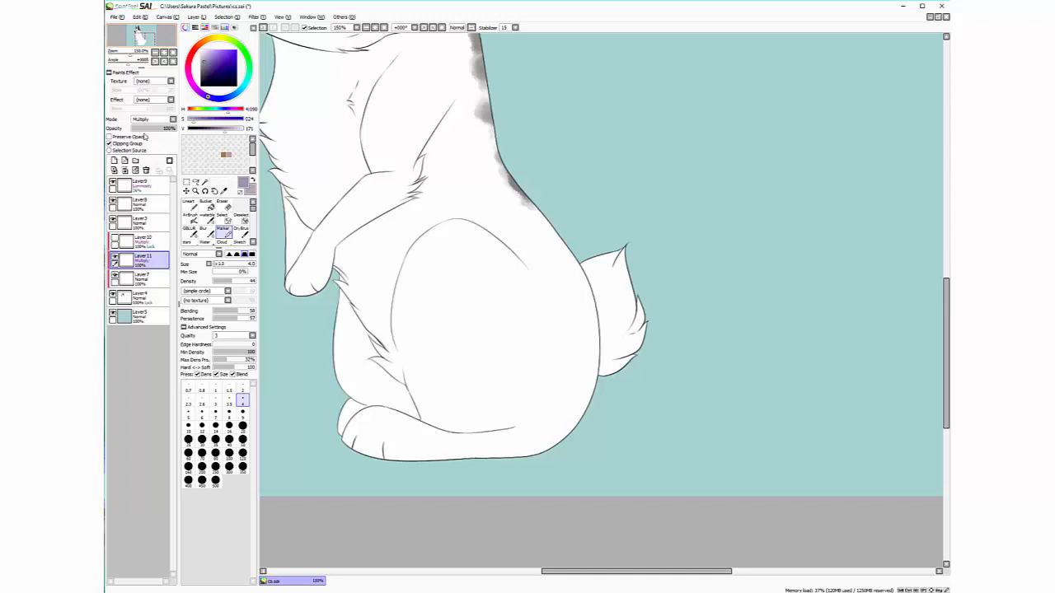
{"action": "left_click_drag", "start_coordinate": [156, 46], "coordinate": [153, 45]}
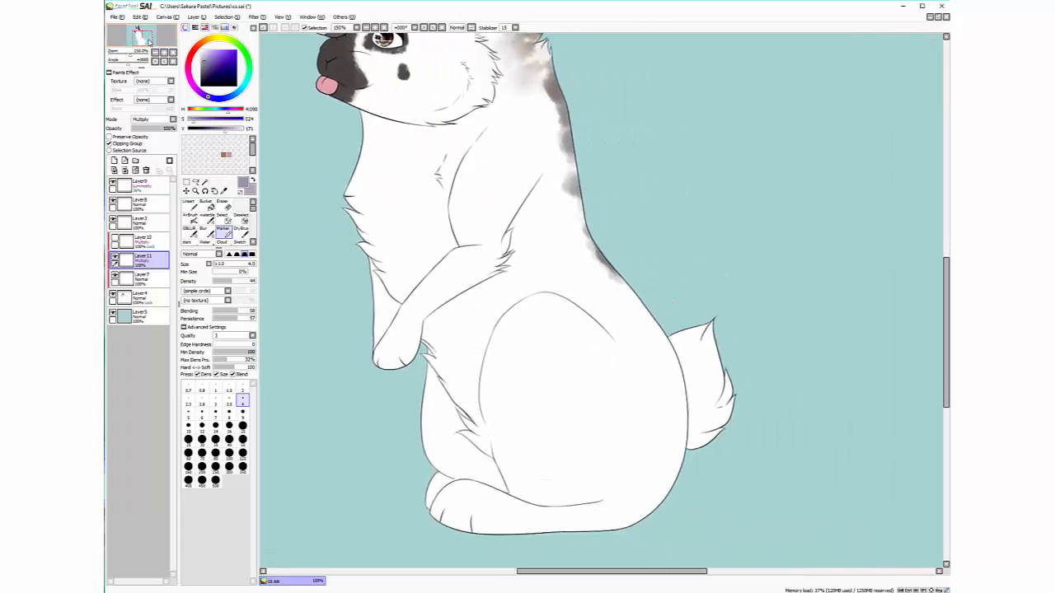
{"action": "mouse_move", "coordinate": [445, 268]}
{"action": "left_mouse_down"}
{"action": "mouse_move", "coordinate": [583, 204]}
{"action": "mouse_move", "coordinate": [494, 256]}
{"action": "left_mouse_up"}
{"action": "mouse_move", "coordinate": [477, 274]}
{"action": "left_mouse_down"}
{"action": "mouse_move", "coordinate": [583, 219]}
{"action": "mouse_move", "coordinate": [500, 335]}
{"action": "left_mouse_up"}
{"action": "key", "text": "ctrl+z"}
{"action": "key", "text": "ctrl+z"}
{"action": "key", "text": "ctrl+z"}
{"action": "key", "text": "ctrl+z"}
{"action": "left_click_drag", "start_coordinate": [160, 48], "coordinate": [152, 41]}
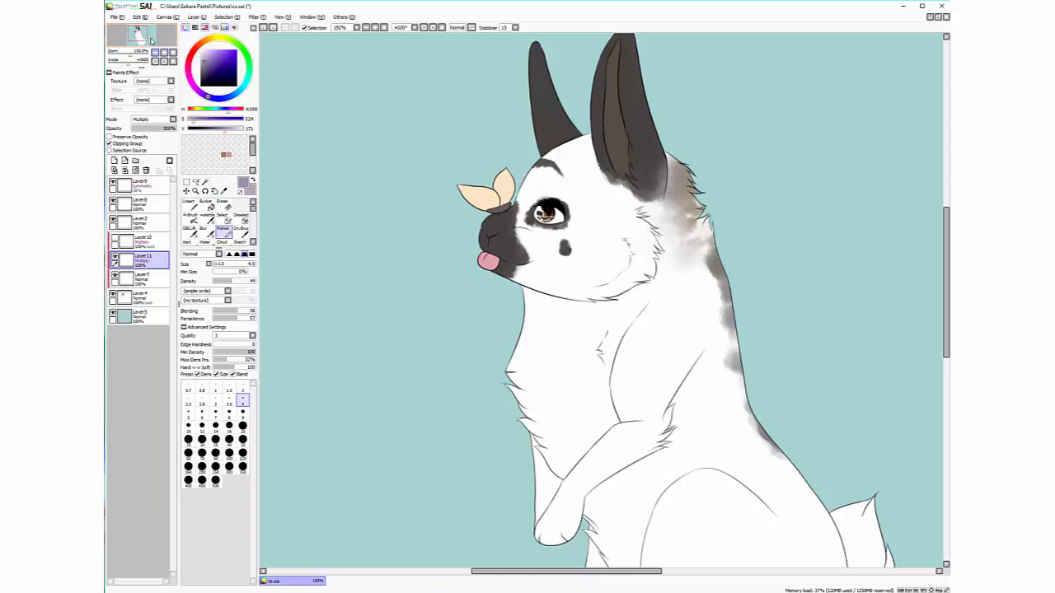
{"action": "left_click_drag", "start_coordinate": [151, 40], "coordinate": [151, 39]}
{"action": "scroll", "coordinate": [154, 46], "scroll_direction": "up", "scroll_amount": 1}
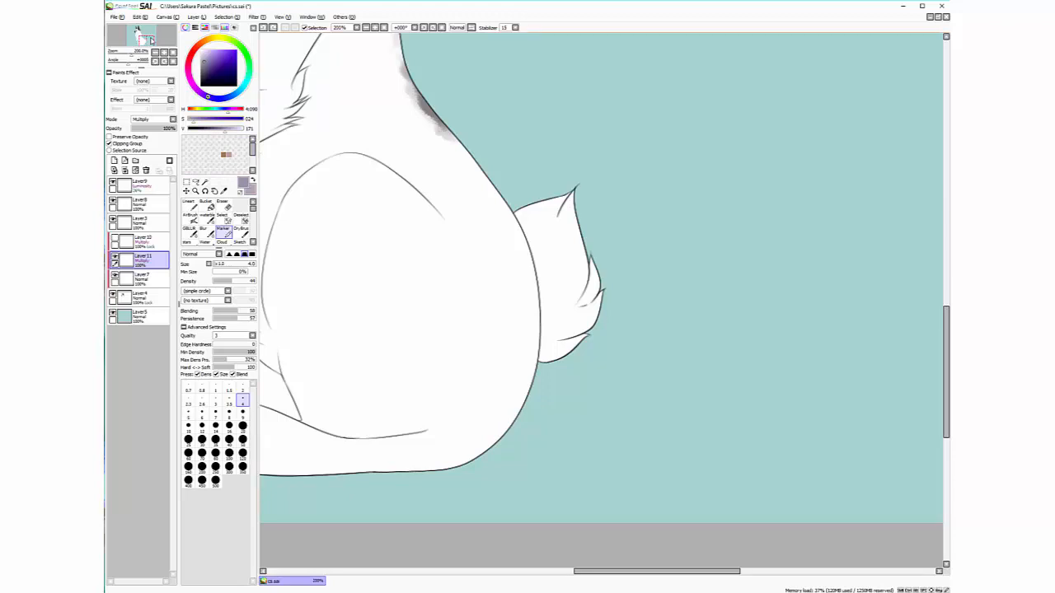
Pick a soft lavender purple in the colour wheel's square
{"action": "left_click_drag", "start_coordinate": [152, 40], "coordinate": [151, 43]}
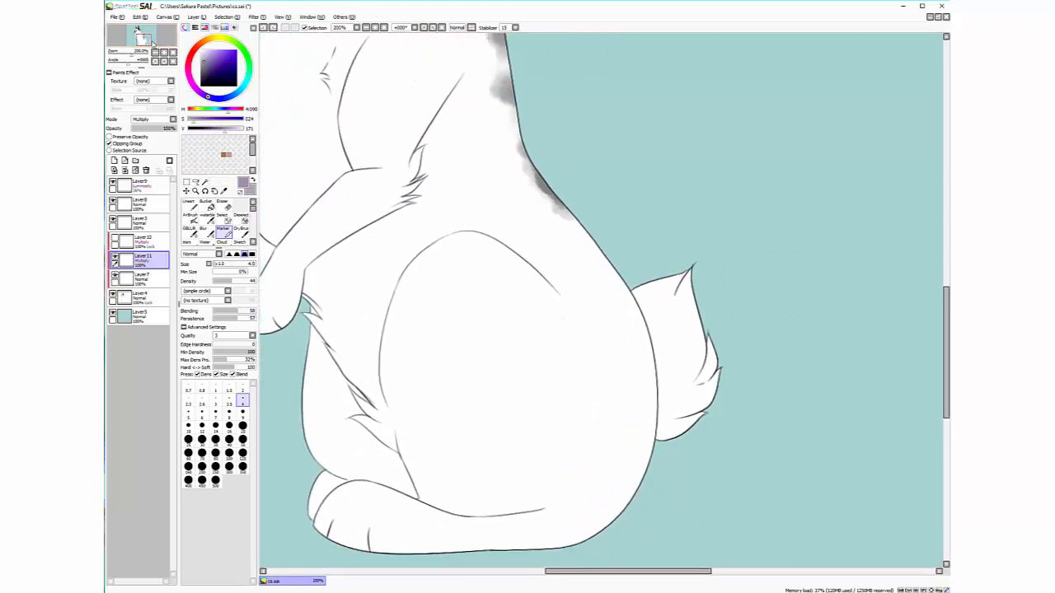
{"action": "left_click", "coordinate": [225, 62]}
{"action": "left_click_drag", "start_coordinate": [225, 62], "coordinate": [217, 60]}
Briefly show Layer 10's old tail shading, hide it again and reselect Layer 11
{"action": "left_click", "coordinate": [145, 245]}
{"action": "left_click", "coordinate": [116, 239]}
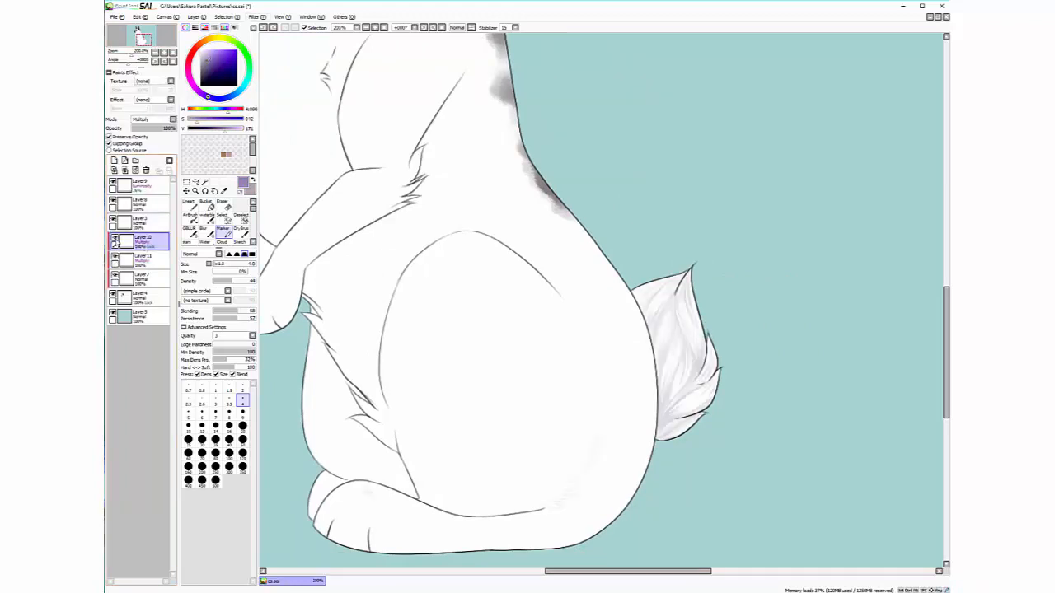
{"action": "left_click", "coordinate": [227, 17]}
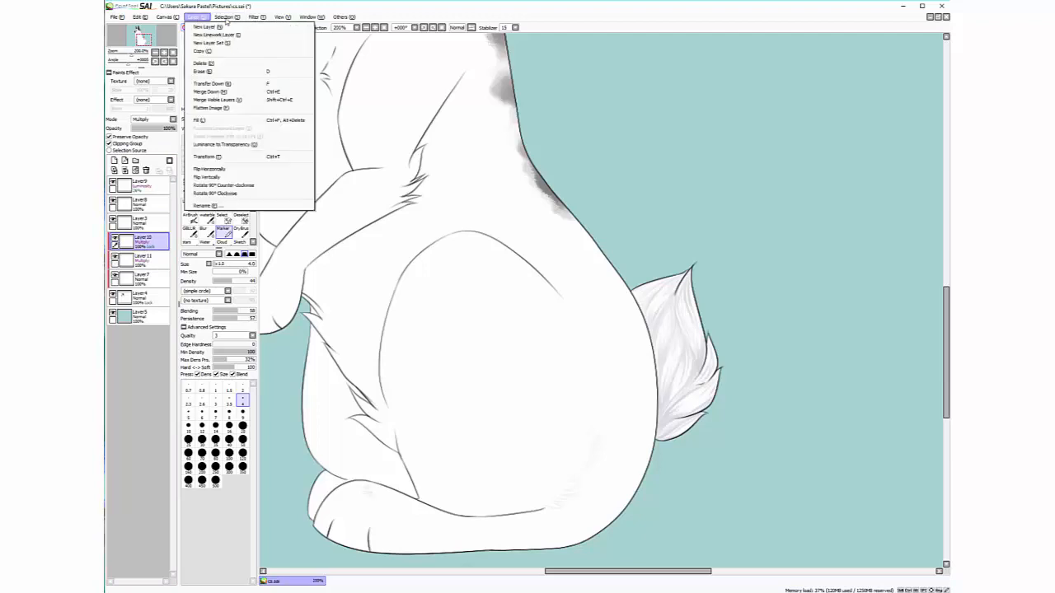
{"action": "left_click", "coordinate": [205, 122]}
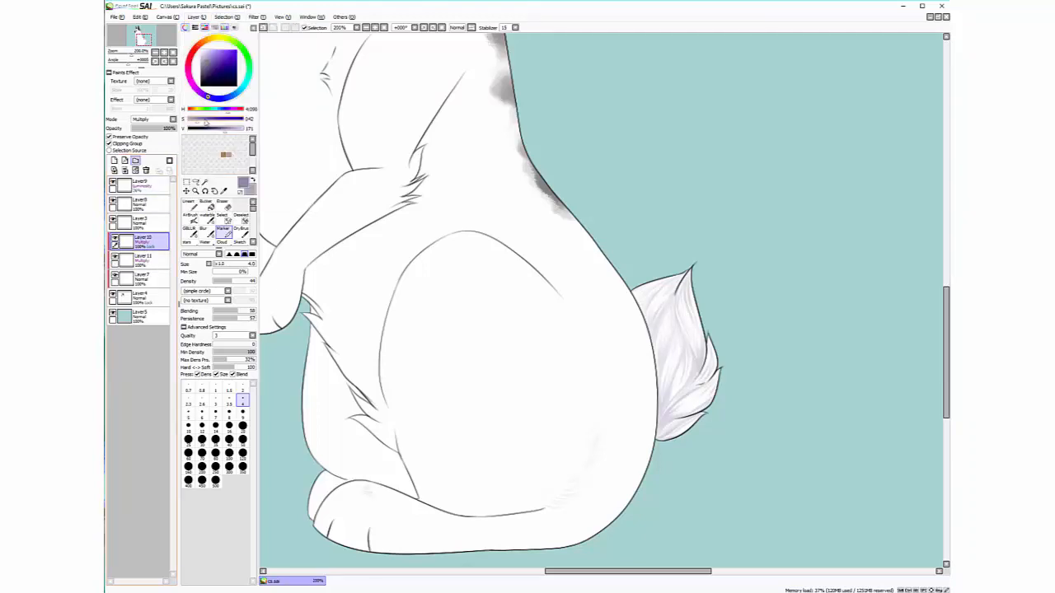
{"action": "left_click", "coordinate": [114, 239]}
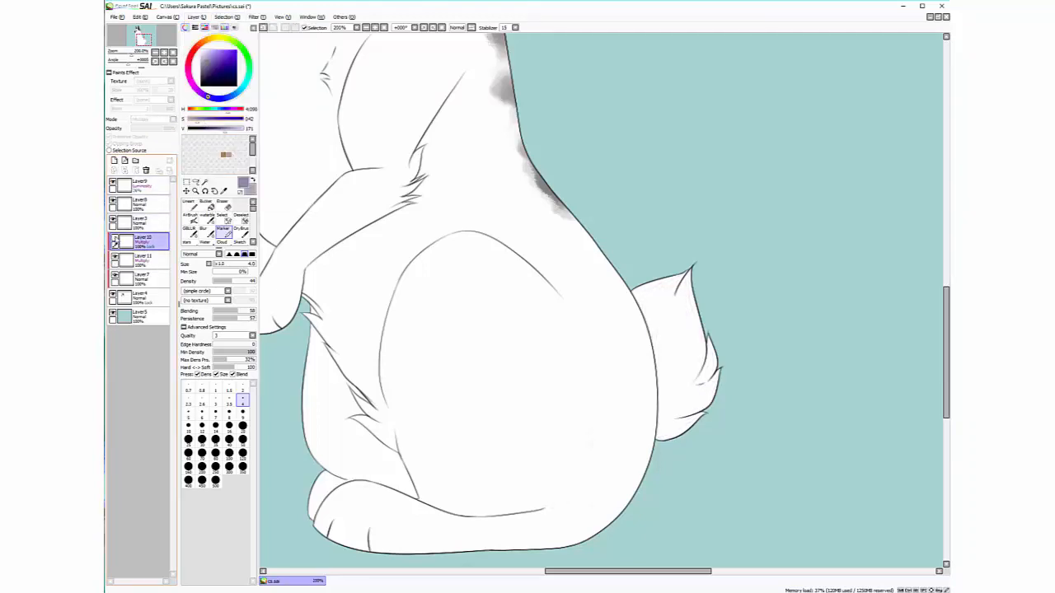
{"action": "left_click", "coordinate": [139, 263]}
{"action": "left_click_drag", "start_coordinate": [145, 41], "coordinate": [148, 43]}
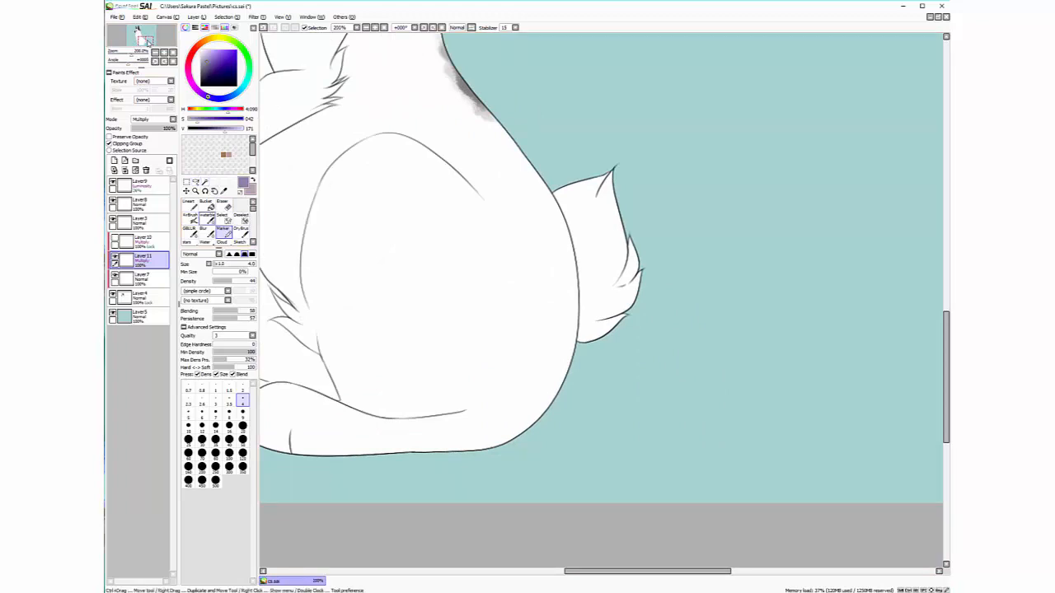
{"action": "left_click", "coordinate": [207, 220]}
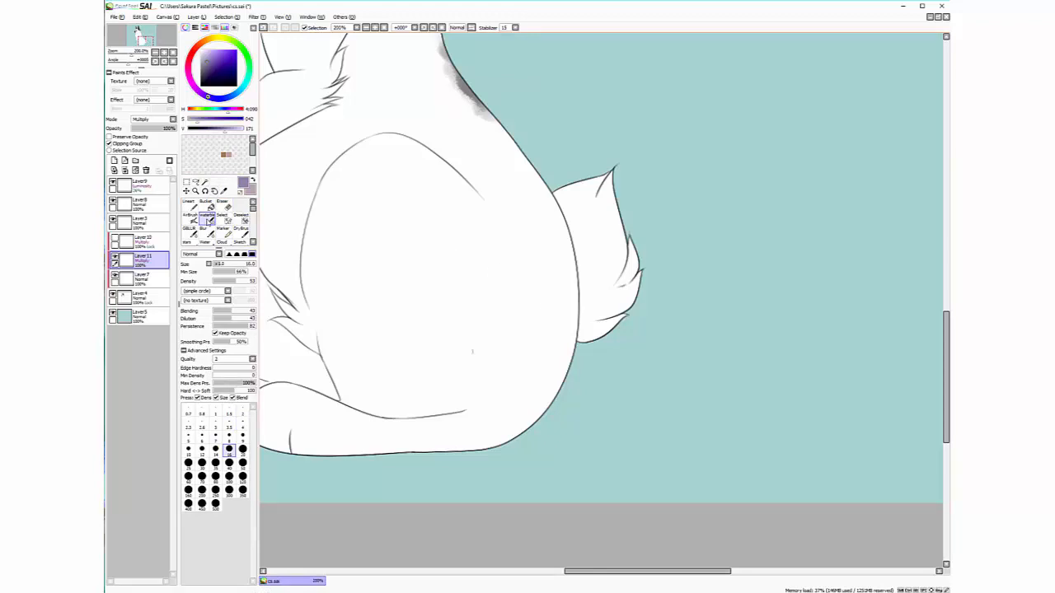
{"action": "left_click", "coordinate": [242, 436]}
{"action": "mouse_move", "coordinate": [590, 337]}
{"action": "left_mouse_down"}
{"action": "mouse_move", "coordinate": [578, 338]}
{"action": "mouse_move", "coordinate": [629, 314]}
{"action": "mouse_move", "coordinate": [586, 338]}
{"action": "mouse_move", "coordinate": [622, 318]}
{"action": "mouse_move", "coordinate": [601, 328]}
{"action": "left_mouse_up"}
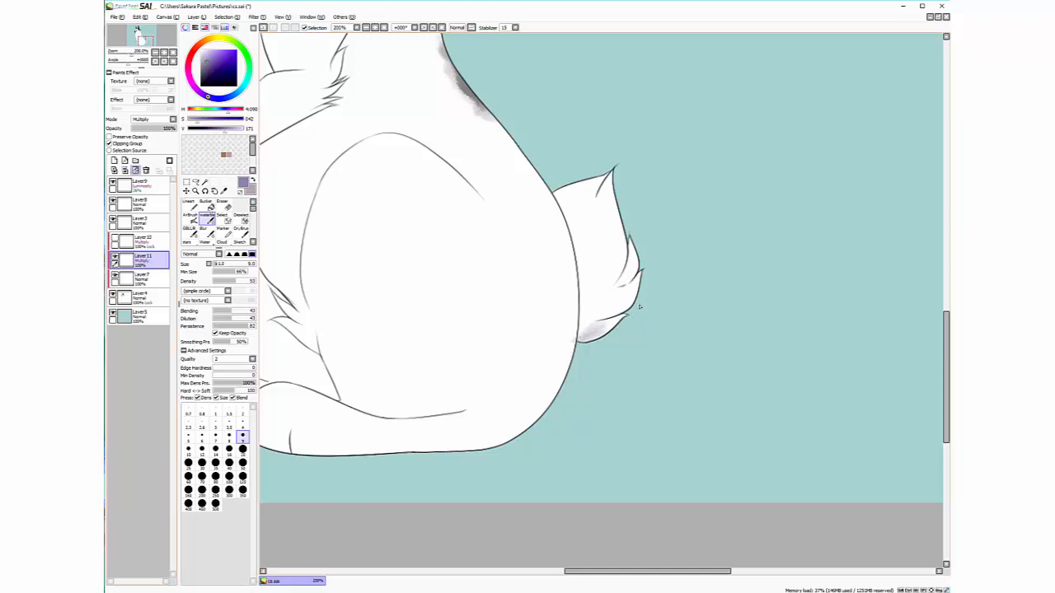
{"action": "left_click", "coordinate": [135, 171]}
{"action": "left_click", "coordinate": [242, 424]}
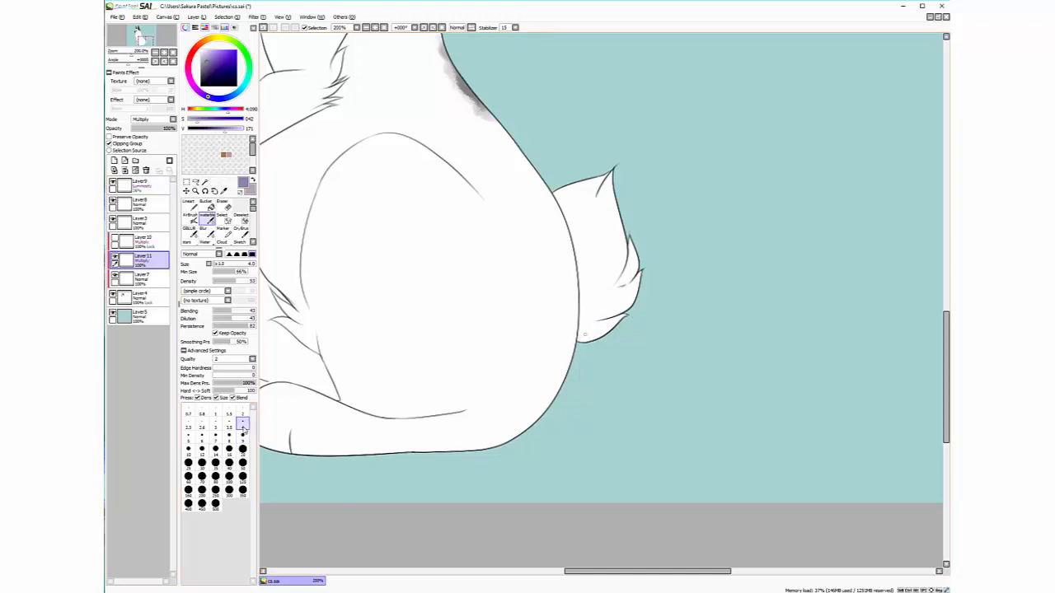
{"action": "left_click_drag", "start_coordinate": [579, 337], "coordinate": [594, 339]}
{"action": "key", "text": "d"}
{"action": "left_click", "coordinate": [223, 233]}
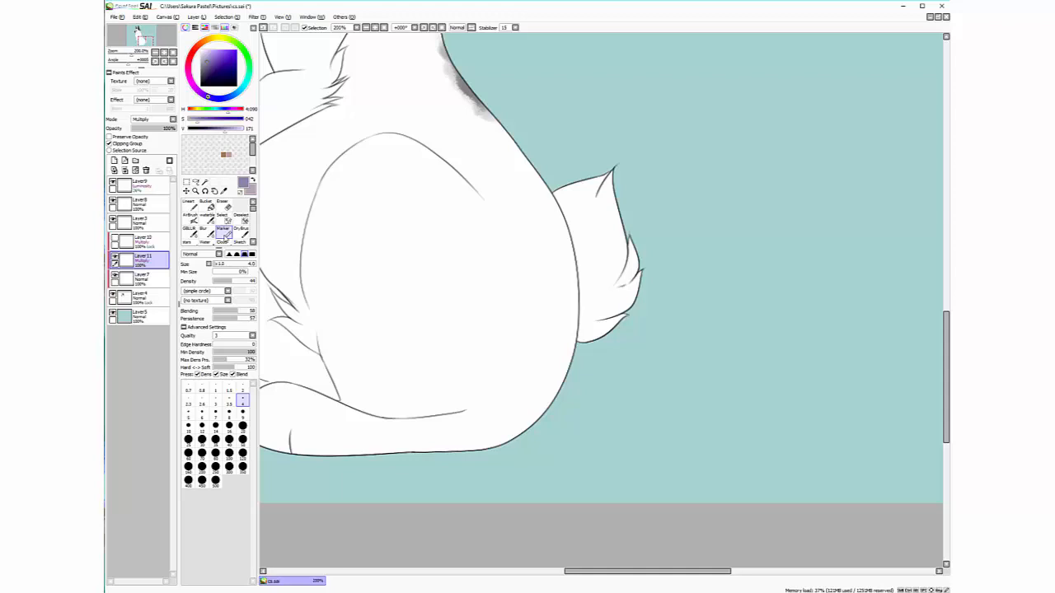
{"action": "left_click", "coordinate": [188, 202]}
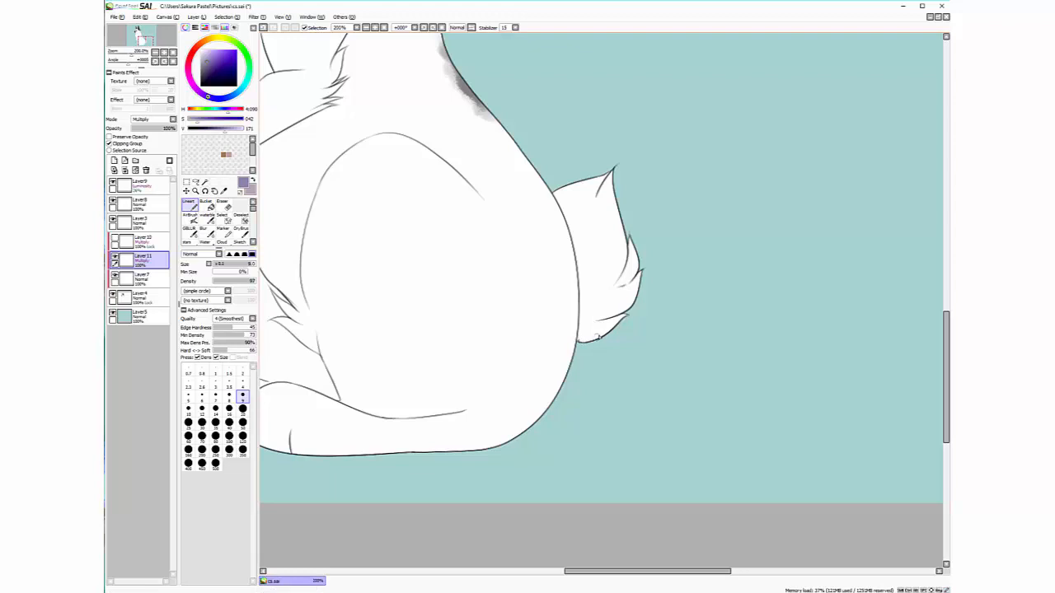
{"action": "left_click_drag", "start_coordinate": [578, 341], "coordinate": [614, 324]}
{"action": "left_click_drag", "start_coordinate": [577, 340], "coordinate": [610, 326]}
{"action": "key", "text": "ctrl+z"}
{"action": "left_click", "coordinate": [223, 231]}
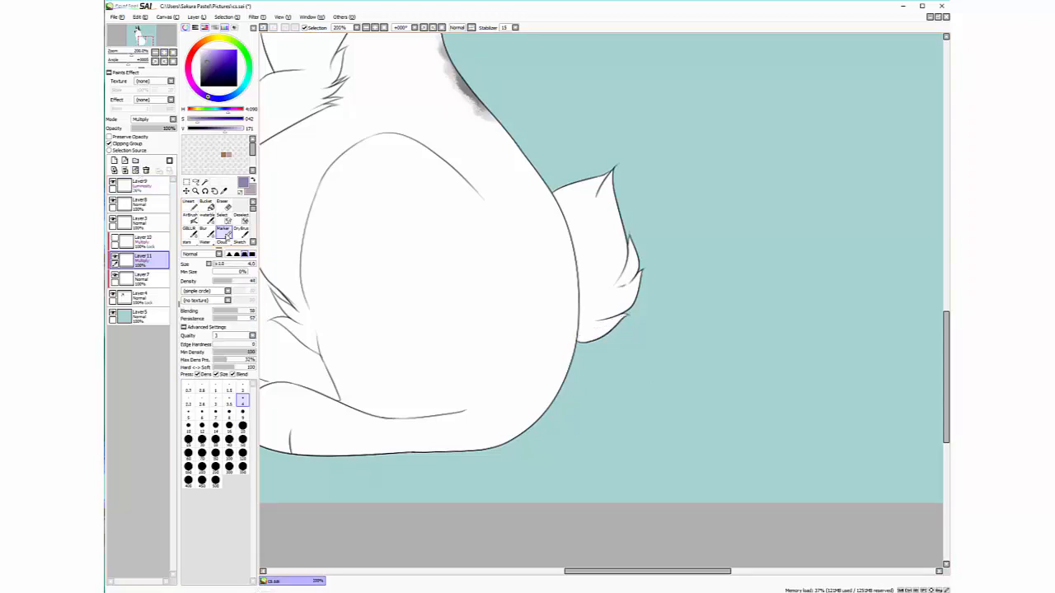
Pan down to the lower body and zoom the Navigator to 400% on the tail tip
{"action": "mouse_move", "coordinate": [141, 39]}
{"action": "left_mouse_down"}
{"action": "mouse_move", "coordinate": [141, 28]}
{"action": "mouse_move", "coordinate": [155, 49]}
{"action": "mouse_move", "coordinate": [139, 33]}
{"action": "left_mouse_up"}
{"action": "scroll", "coordinate": [154, 47], "scroll_direction": "up", "scroll_amount": 1}
{"action": "scroll", "coordinate": [142, 40], "scroll_direction": "down", "scroll_amount": 2}
{"action": "mouse_move", "coordinate": [140, 33]}
{"action": "left_mouse_down"}
{"action": "mouse_move", "coordinate": [153, 33]}
{"action": "mouse_move", "coordinate": [151, 42]}
{"action": "left_mouse_up"}
{"action": "double_click", "coordinate": [163, 53]}
{"action": "left_click", "coordinate": [163, 52]}
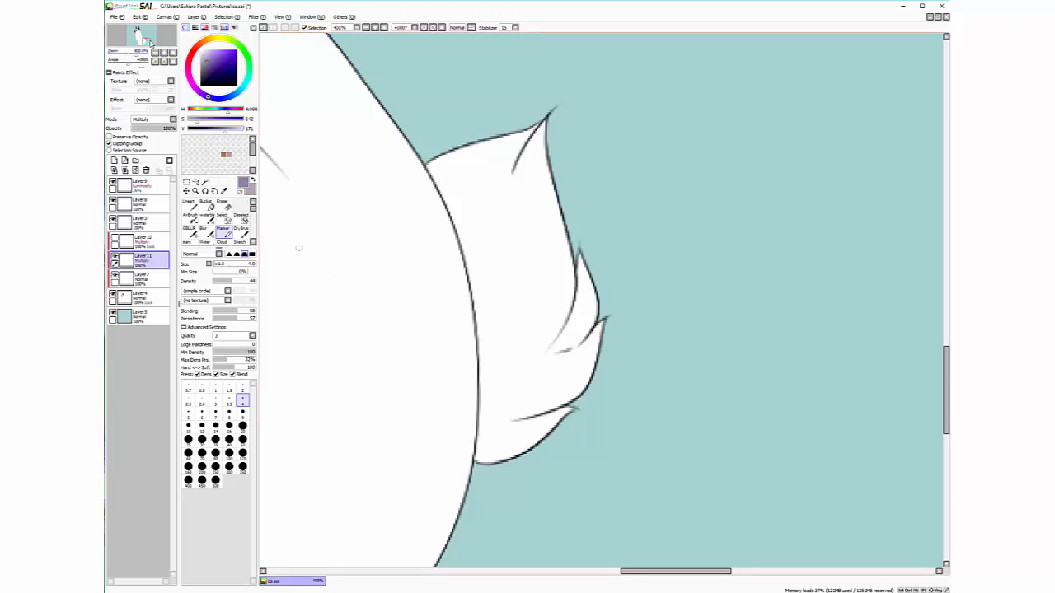
Zoom to 500% on the tail tuft and try lavender strokes, clearing the layer twice
{"action": "left_click_drag", "start_coordinate": [149, 41], "coordinate": [148, 42]}
{"action": "left_click", "coordinate": [164, 52]}
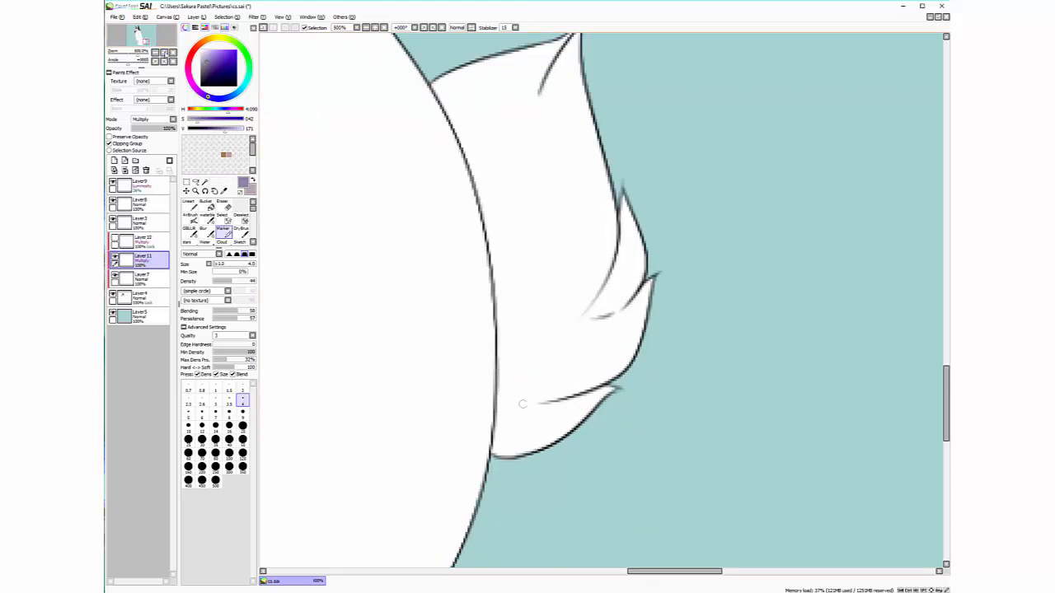
{"action": "mouse_move", "coordinate": [492, 443]}
{"action": "left_mouse_down"}
{"action": "mouse_move", "coordinate": [546, 451]}
{"action": "mouse_move", "coordinate": [494, 444]}
{"action": "mouse_move", "coordinate": [537, 446]}
{"action": "mouse_move", "coordinate": [504, 445]}
{"action": "mouse_move", "coordinate": [531, 436]}
{"action": "mouse_move", "coordinate": [499, 438]}
{"action": "mouse_move", "coordinate": [543, 428]}
{"action": "mouse_move", "coordinate": [498, 432]}
{"action": "mouse_move", "coordinate": [556, 426]}
{"action": "mouse_move", "coordinate": [504, 428]}
{"action": "mouse_move", "coordinate": [557, 424]}
{"action": "mouse_move", "coordinate": [510, 426]}
{"action": "mouse_move", "coordinate": [578, 407]}
{"action": "mouse_move", "coordinate": [498, 426]}
{"action": "mouse_move", "coordinate": [569, 417]}
{"action": "left_mouse_up"}
{"action": "left_click", "coordinate": [136, 170]}
{"action": "mouse_move", "coordinate": [493, 452]}
{"action": "left_mouse_down"}
{"action": "mouse_move", "coordinate": [528, 453]}
{"action": "mouse_move", "coordinate": [614, 421]}
{"action": "mouse_move", "coordinate": [496, 439]}
{"action": "mouse_move", "coordinate": [502, 427]}
{"action": "mouse_move", "coordinate": [635, 369]}
{"action": "mouse_move", "coordinate": [513, 403]}
{"action": "mouse_move", "coordinate": [572, 349]}
{"action": "mouse_move", "coordinate": [547, 348]}
{"action": "mouse_move", "coordinate": [515, 393]}
{"action": "mouse_move", "coordinate": [613, 355]}
{"action": "mouse_move", "coordinate": [548, 329]}
{"action": "mouse_move", "coordinate": [561, 113]}
{"action": "mouse_move", "coordinate": [557, 296]}
{"action": "left_mouse_up"}
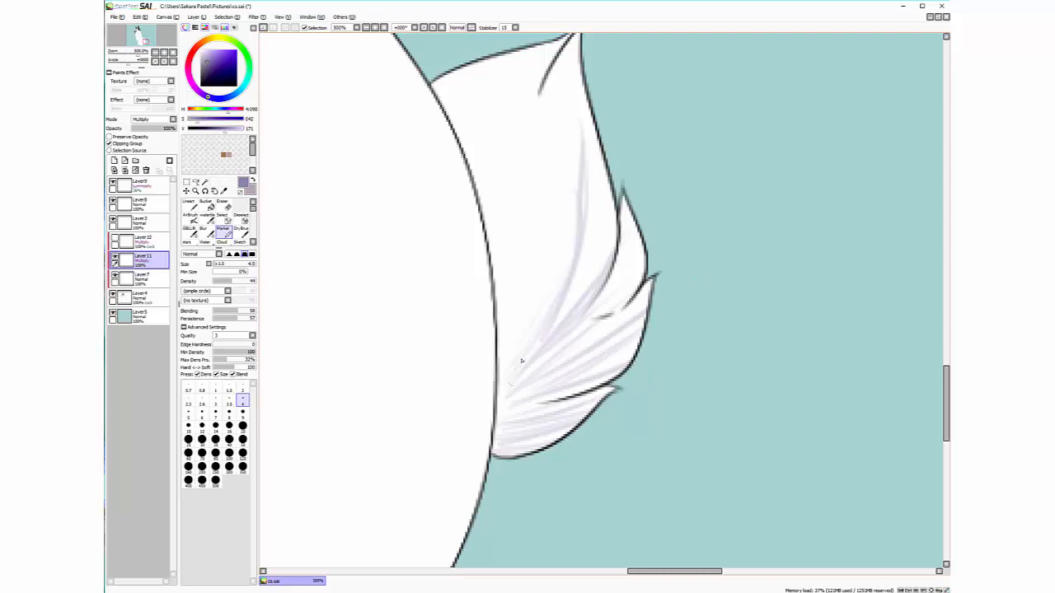
{"action": "left_click", "coordinate": [136, 169]}
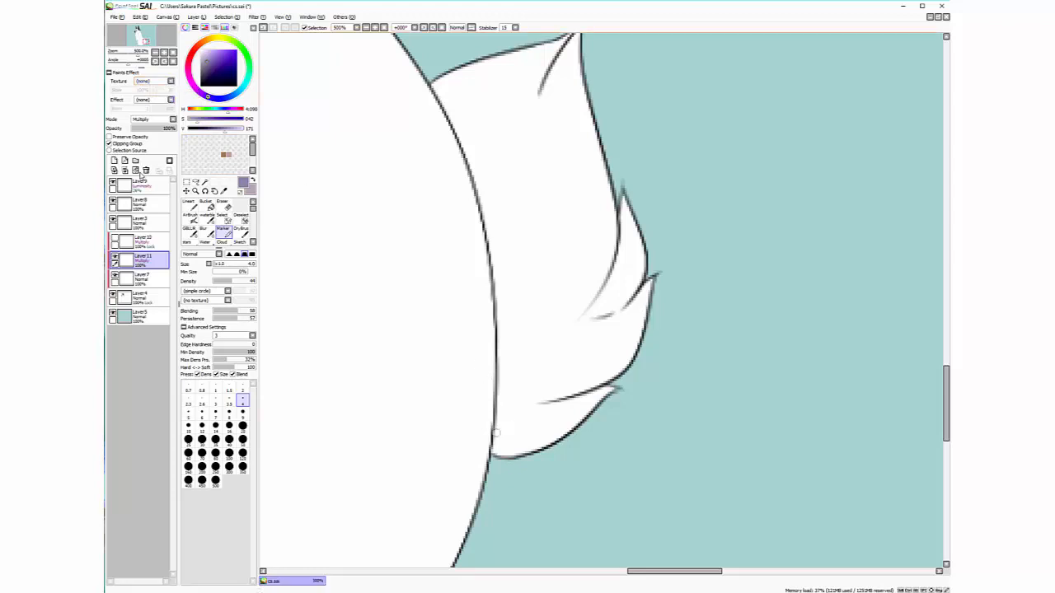
Paint lavender strokes in the lower fold and across the tail, undoing misplaced upper-tuft strokes
{"action": "mouse_move", "coordinate": [495, 436]}
{"action": "left_mouse_down"}
{"action": "mouse_move", "coordinate": [531, 404]}
{"action": "mouse_move", "coordinate": [566, 402]}
{"action": "left_mouse_up"}
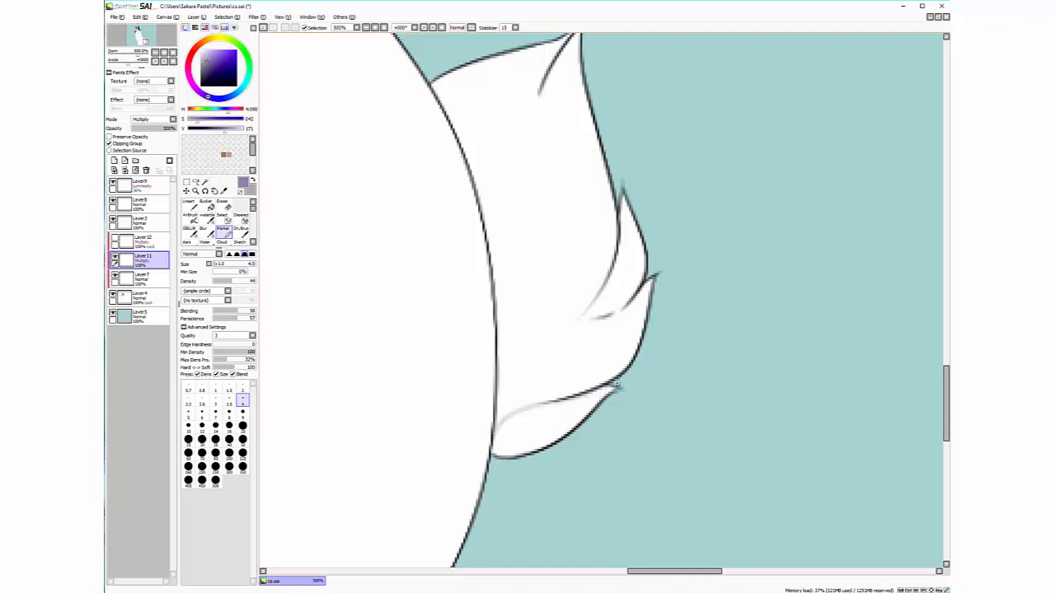
{"action": "mouse_move", "coordinate": [492, 439]}
{"action": "left_mouse_down"}
{"action": "mouse_move", "coordinate": [509, 417]}
{"action": "mouse_move", "coordinate": [498, 431]}
{"action": "mouse_move", "coordinate": [549, 405]}
{"action": "mouse_move", "coordinate": [584, 411]}
{"action": "mouse_move", "coordinate": [517, 455]}
{"action": "mouse_move", "coordinate": [540, 446]}
{"action": "mouse_move", "coordinate": [499, 454]}
{"action": "left_mouse_up"}
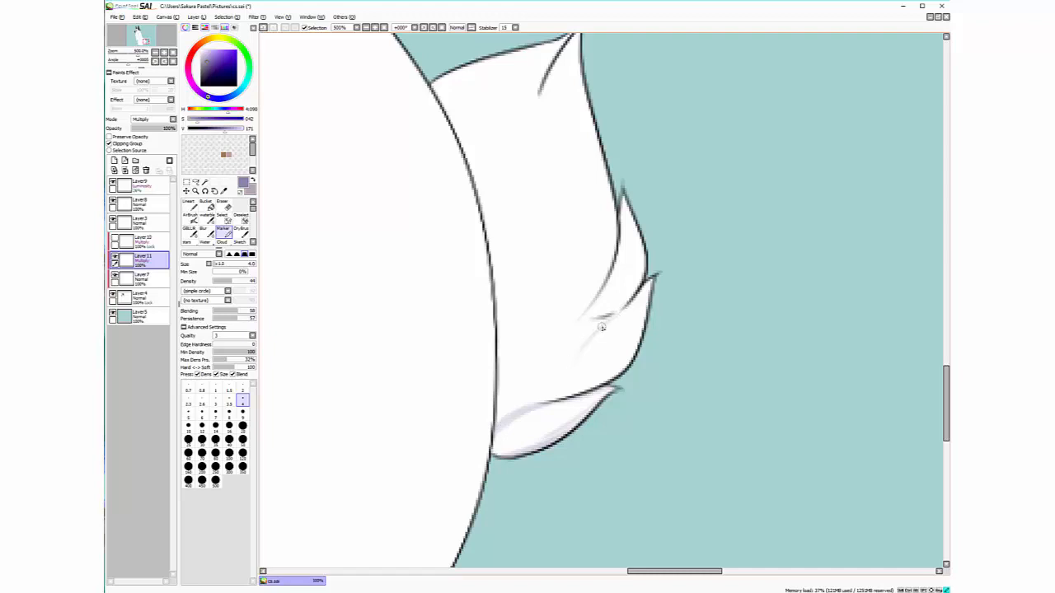
{"action": "left_click_drag", "start_coordinate": [602, 327], "coordinate": [528, 415]}
{"action": "mouse_move", "coordinate": [643, 255]}
{"action": "left_mouse_down"}
{"action": "mouse_move", "coordinate": [567, 328]}
{"action": "mouse_move", "coordinate": [615, 276]}
{"action": "mouse_move", "coordinate": [619, 199]}
{"action": "mouse_move", "coordinate": [625, 269]}
{"action": "left_mouse_up"}
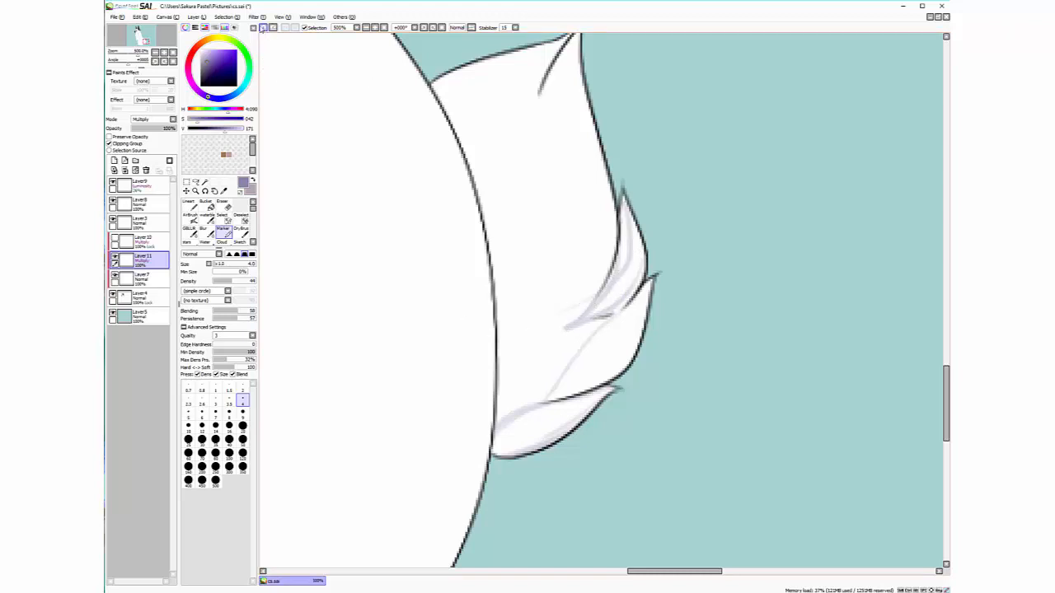
{"action": "left_click", "coordinate": [263, 27]}
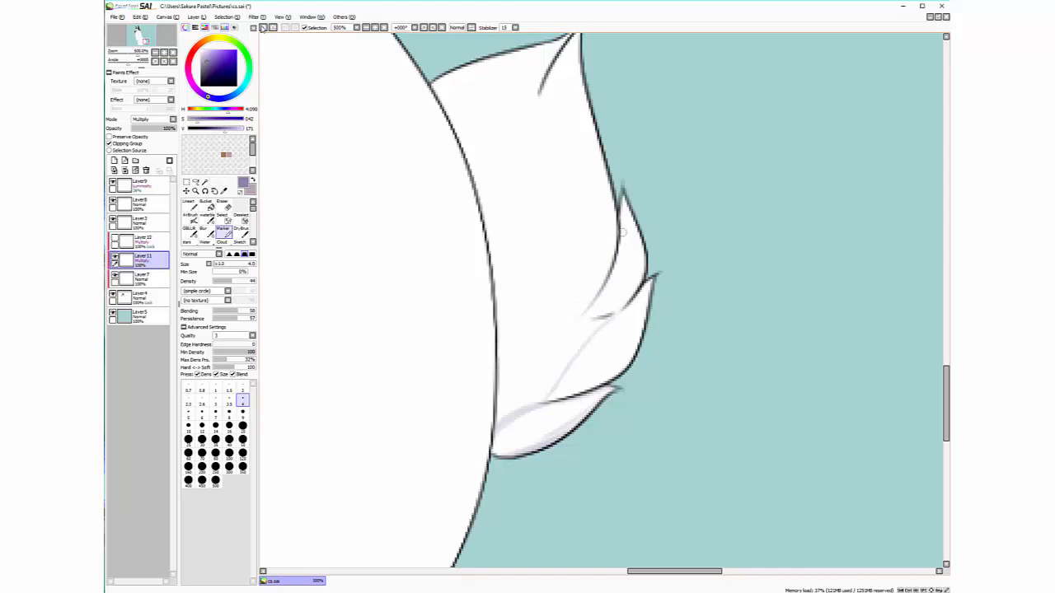
{"action": "left_click_drag", "start_coordinate": [622, 228], "coordinate": [642, 277]}
{"action": "left_click_drag", "start_coordinate": [625, 198], "coordinate": [634, 246]}
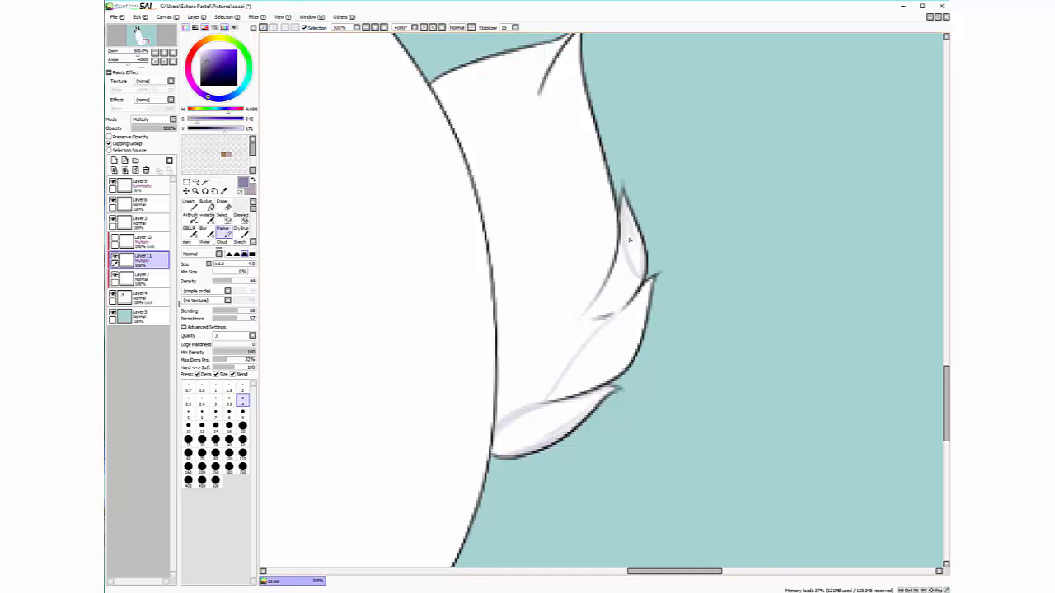
{"action": "left_click", "coordinate": [263, 27]}
{"action": "left_click", "coordinate": [263, 27]}
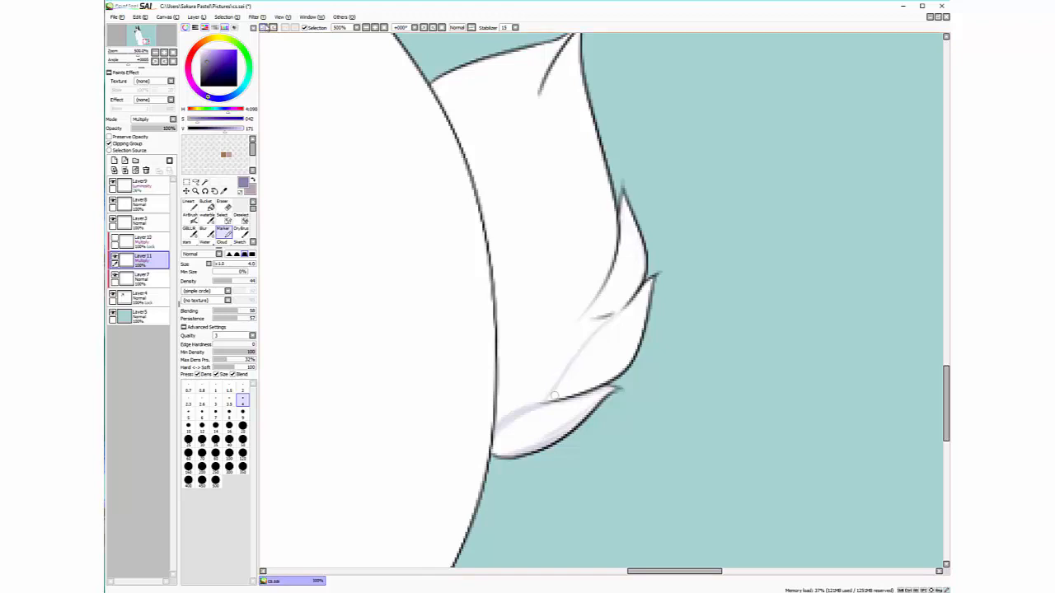
Shade the middle tuft and the upper tip's inner edges, undoing one stray stroke
{"action": "left_click_drag", "start_coordinate": [572, 374], "coordinate": [551, 400]}
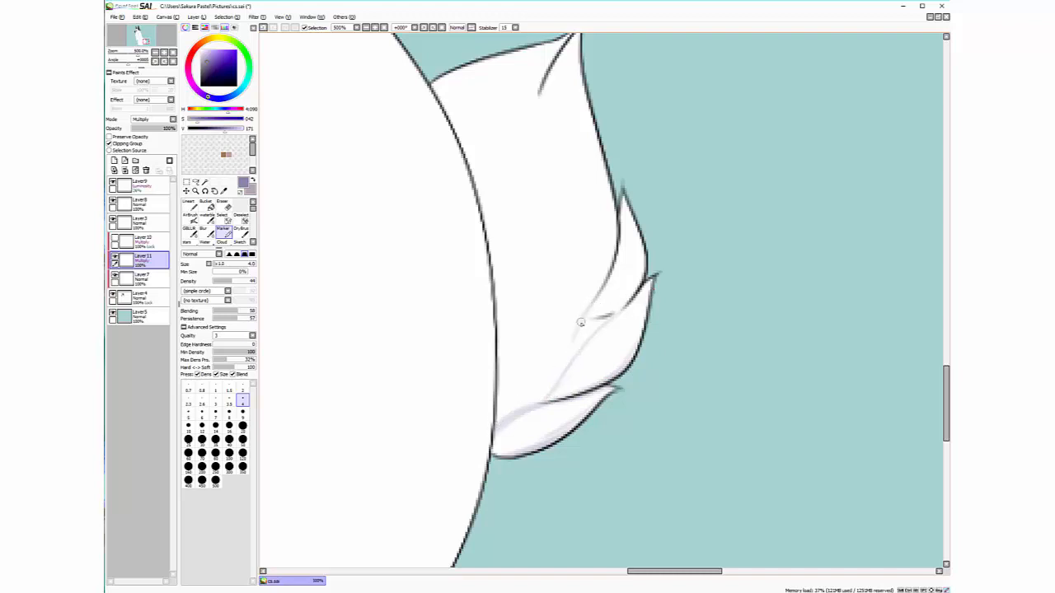
{"action": "mouse_move", "coordinate": [580, 322]}
{"action": "left_mouse_down"}
{"action": "mouse_move", "coordinate": [574, 357]}
{"action": "mouse_move", "coordinate": [609, 316]}
{"action": "left_mouse_up"}
{"action": "mouse_move", "coordinate": [577, 347]}
{"action": "left_mouse_down"}
{"action": "mouse_move", "coordinate": [538, 403]}
{"action": "mouse_move", "coordinate": [494, 426]}
{"action": "mouse_move", "coordinate": [532, 375]}
{"action": "left_mouse_up"}
{"action": "mouse_move", "coordinate": [515, 411]}
{"action": "left_mouse_down"}
{"action": "mouse_move", "coordinate": [543, 354]}
{"action": "mouse_move", "coordinate": [534, 367]}
{"action": "mouse_move", "coordinate": [586, 314]}
{"action": "mouse_move", "coordinate": [541, 399]}
{"action": "mouse_move", "coordinate": [574, 355]}
{"action": "mouse_move", "coordinate": [521, 411]}
{"action": "left_mouse_up"}
{"action": "mouse_move", "coordinate": [587, 320]}
{"action": "left_mouse_down"}
{"action": "mouse_move", "coordinate": [634, 289]}
{"action": "mouse_move", "coordinate": [601, 317]}
{"action": "mouse_move", "coordinate": [648, 262]}
{"action": "left_mouse_up"}
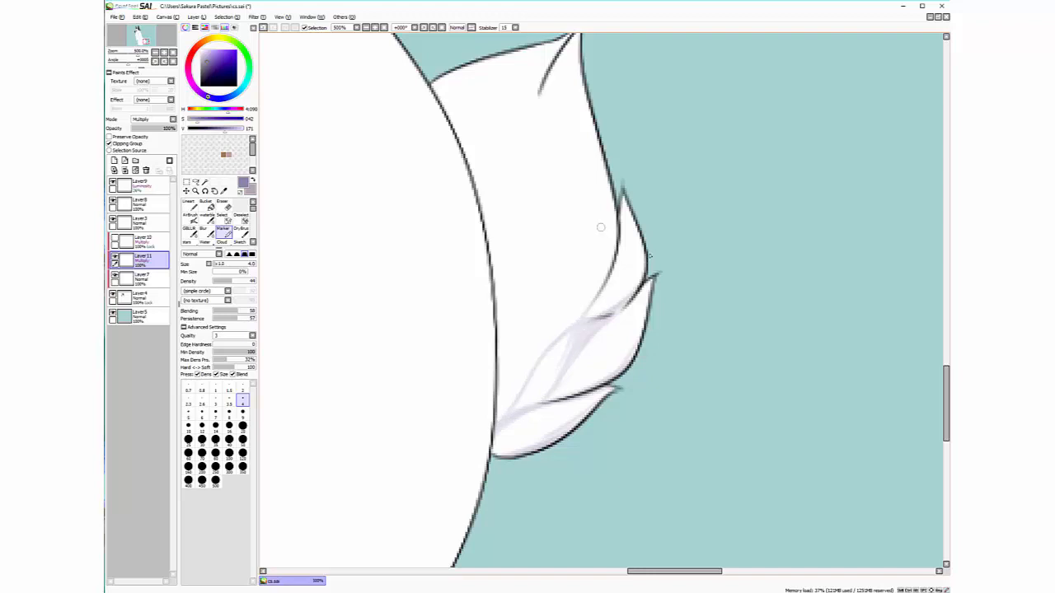
{"action": "left_click_drag", "start_coordinate": [623, 190], "coordinate": [648, 255]}
{"action": "left_click_drag", "start_coordinate": [623, 190], "coordinate": [614, 268]}
{"action": "left_click_drag", "start_coordinate": [594, 309], "coordinate": [623, 241]}
{"action": "left_click_drag", "start_coordinate": [607, 288], "coordinate": [622, 202]}
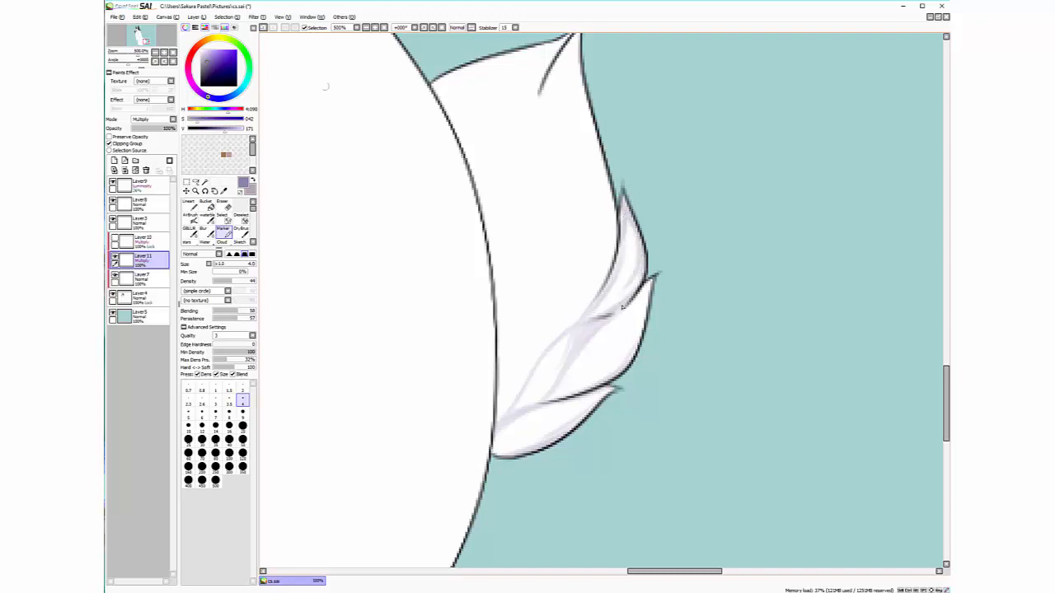
{"action": "left_click", "coordinate": [264, 28]}
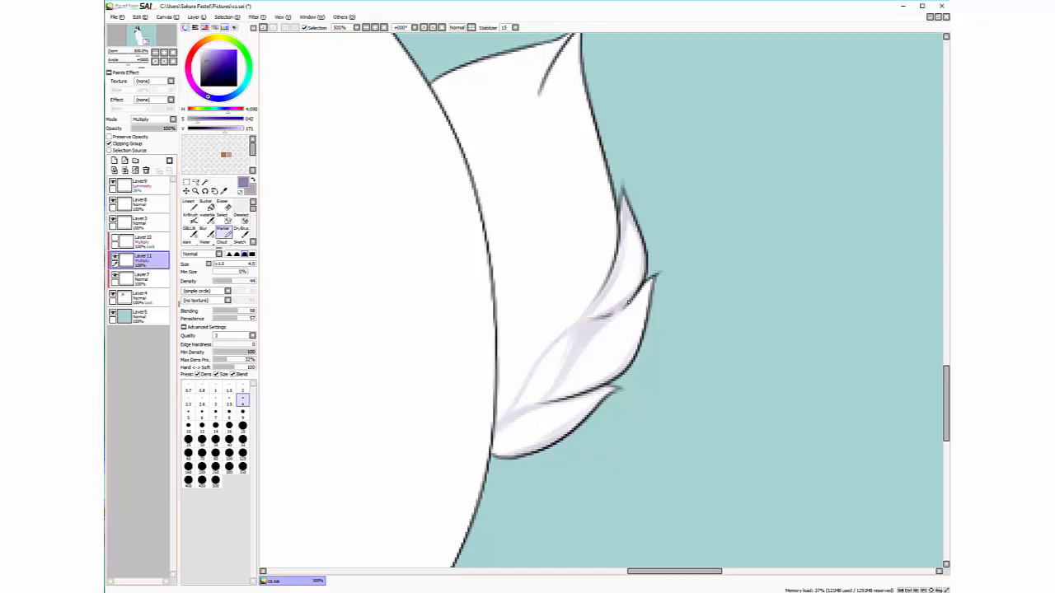
{"action": "left_click", "coordinate": [115, 257]}
{"action": "left_click", "coordinate": [115, 239]}
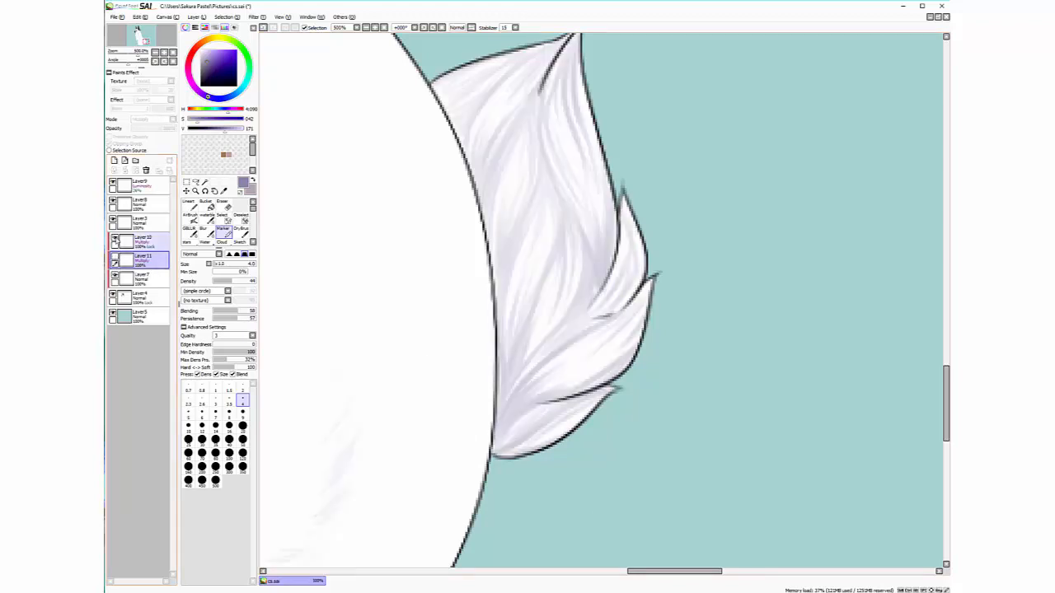
{"action": "left_click", "coordinate": [115, 239]}
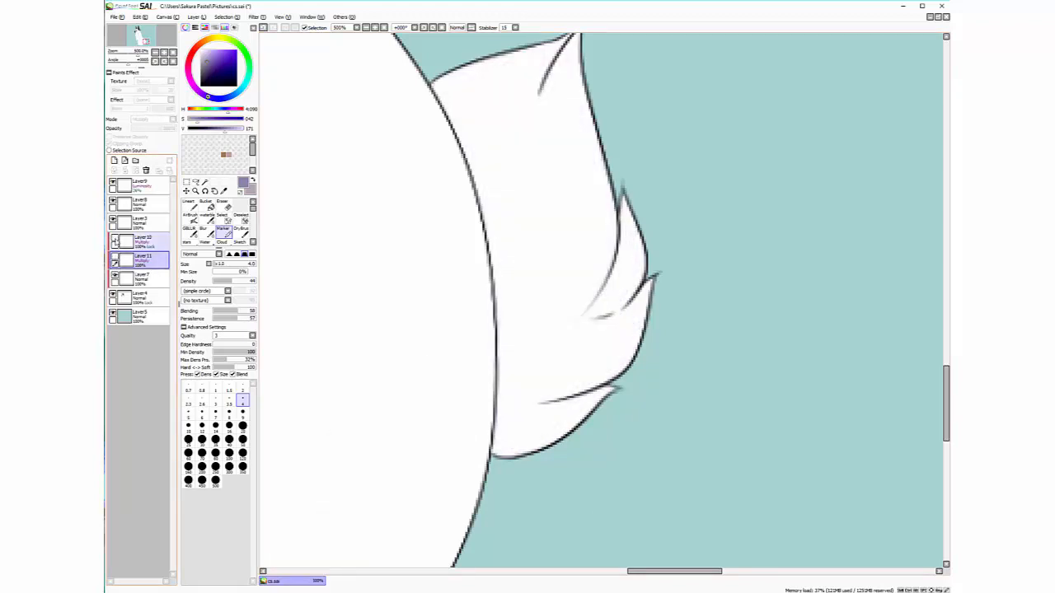
{"action": "left_click", "coordinate": [115, 258]}
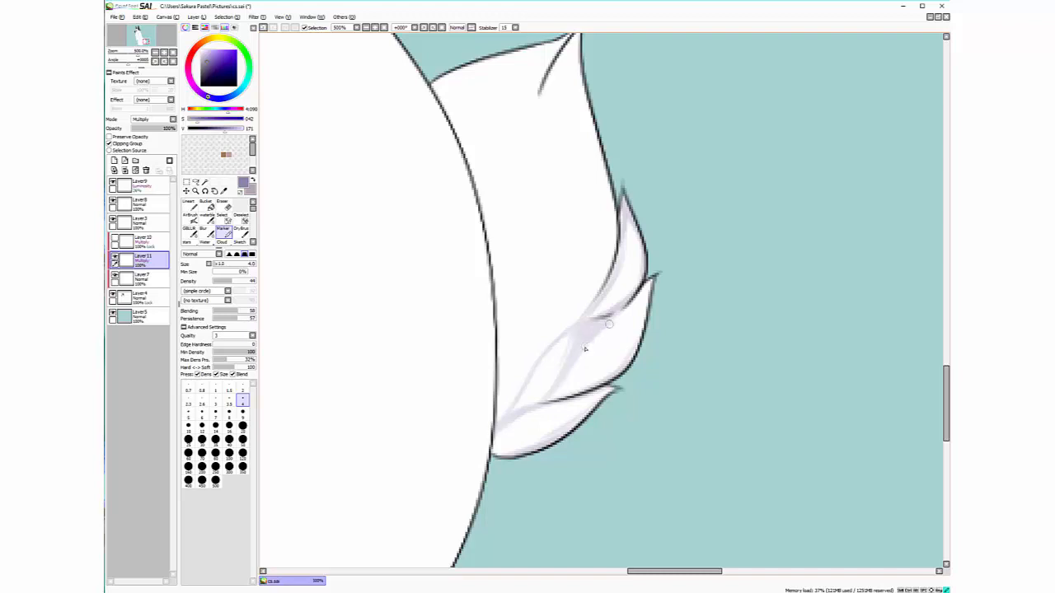
{"action": "left_click_drag", "start_coordinate": [609, 324], "coordinate": [591, 366]}
{"action": "left_click", "coordinate": [264, 28]}
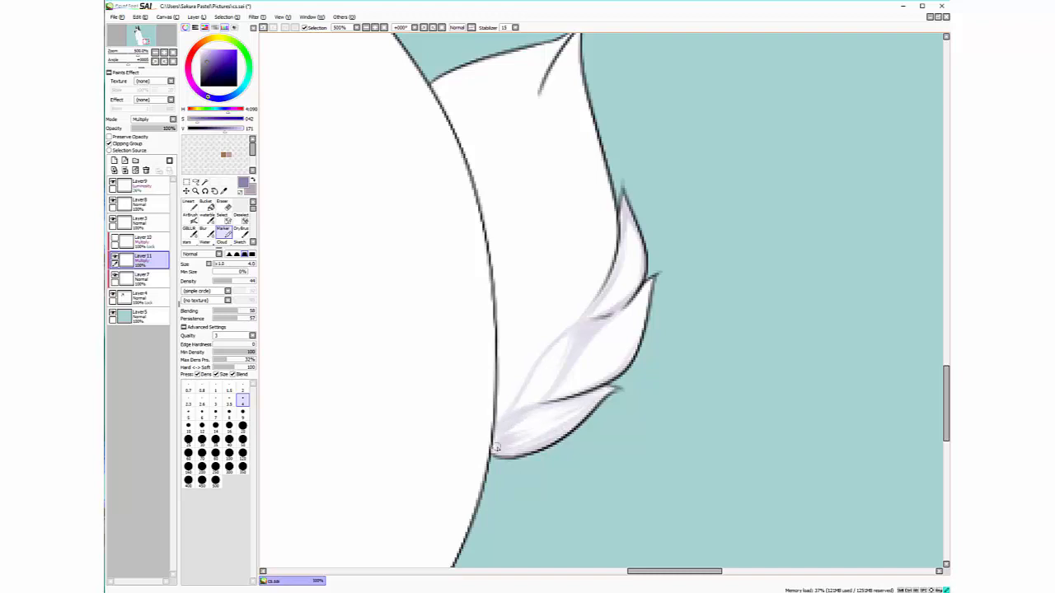
{"action": "mouse_move", "coordinate": [573, 409]}
{"action": "left_mouse_down"}
{"action": "mouse_move", "coordinate": [515, 428]}
{"action": "mouse_move", "coordinate": [601, 399]}
{"action": "left_mouse_up"}
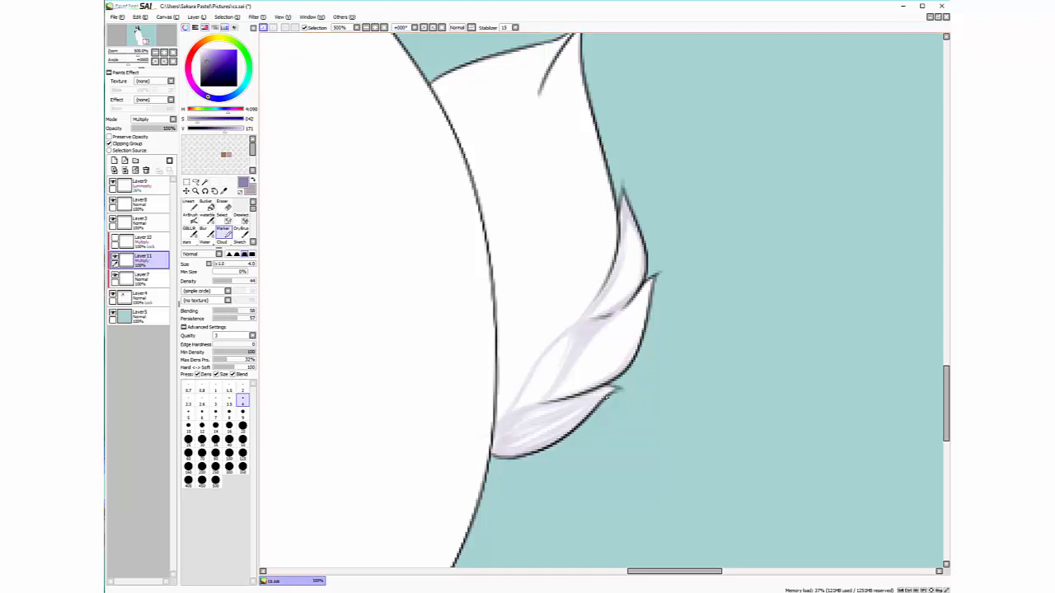
{"action": "left_click", "coordinate": [263, 28]}
{"action": "left_click", "coordinate": [263, 28]}
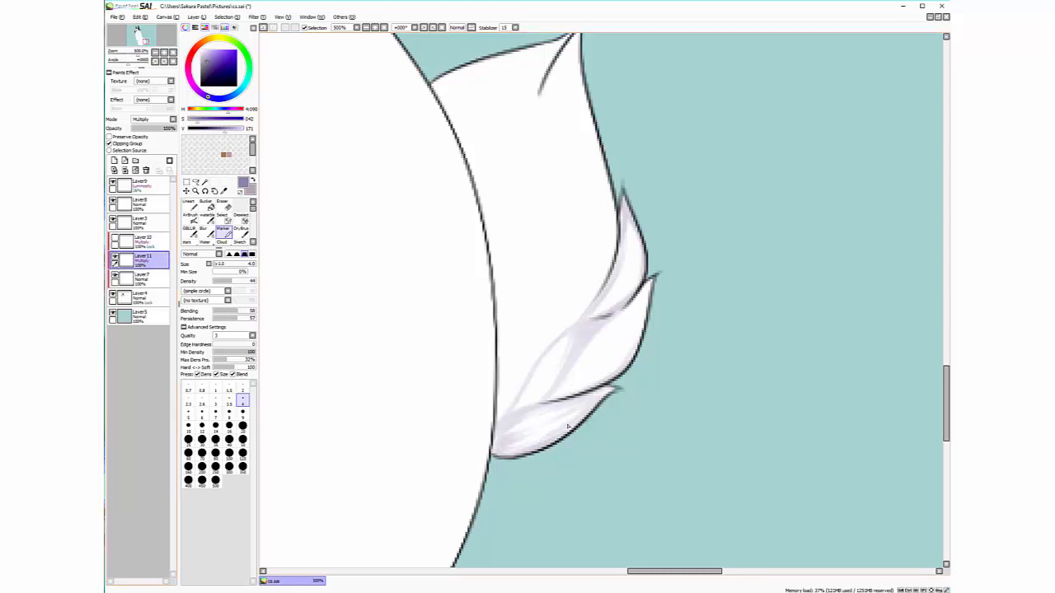
Compare Layer 10 and Layer 11 shading by toggling visibility, leaving Layer 11 active and shown
{"action": "left_click", "coordinate": [115, 258]}
{"action": "left_click", "coordinate": [115, 239]}
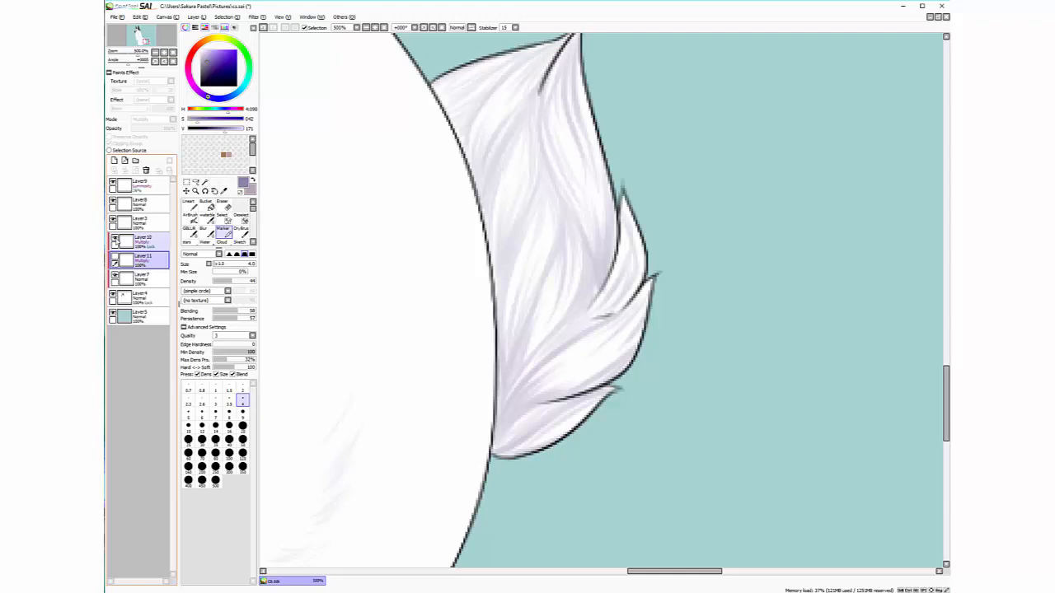
{"action": "left_click", "coordinate": [115, 239]}
{"action": "left_click", "coordinate": [115, 239]}
{"action": "left_click", "coordinate": [120, 239]}
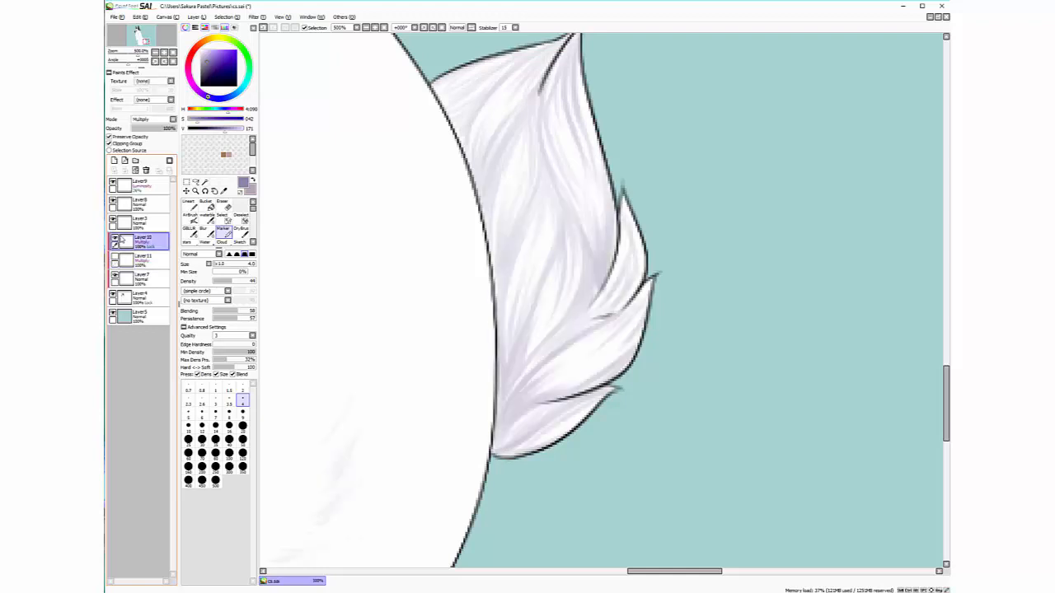
{"action": "left_click", "coordinate": [115, 239]}
{"action": "left_click", "coordinate": [124, 258]}
{"action": "left_click", "coordinate": [115, 258]}
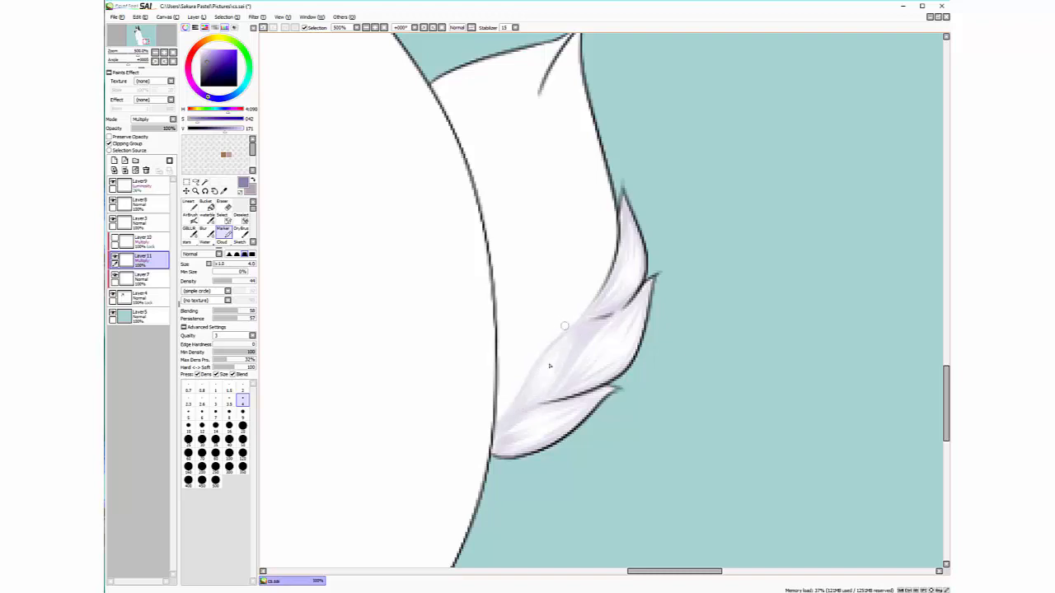
Zoom out to 300%, reposition over the tail, and zoom back to 500%
{"action": "left_click", "coordinate": [155, 54]}
{"action": "left_click", "coordinate": [155, 53]}
{"action": "left_click_drag", "start_coordinate": [146, 41], "coordinate": [154, 44]}
{"action": "left_click", "coordinate": [164, 53]}
{"action": "left_click", "coordinate": [164, 53]}
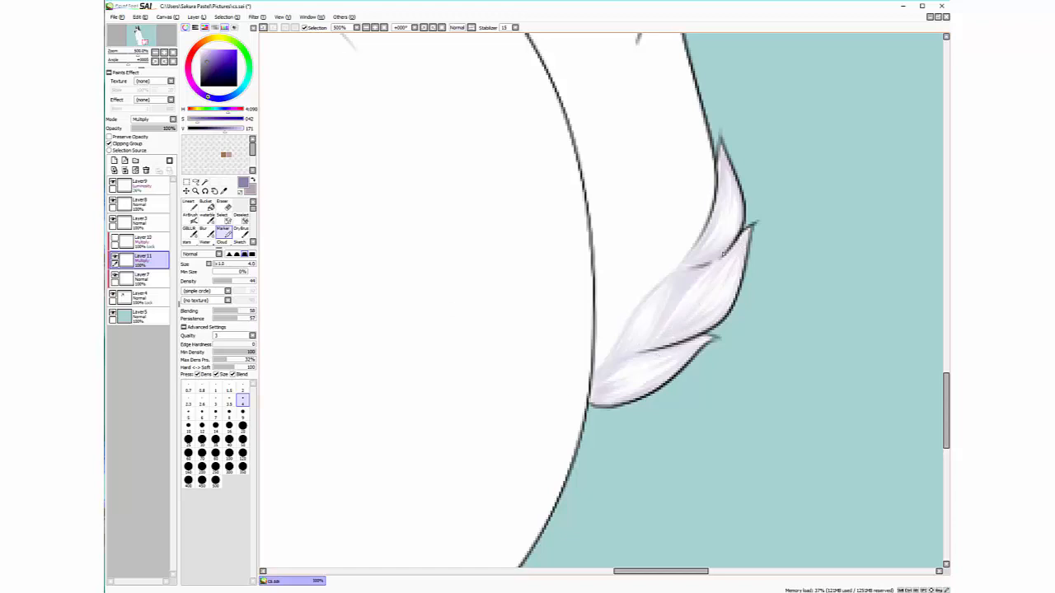
Zoom out to 200% and compare Layer 10's full tail shading with Layer 11's lighter version
{"action": "left_click", "coordinate": [155, 52]}
{"action": "left_click", "coordinate": [155, 53]}
{"action": "left_click", "coordinate": [155, 53]}
{"action": "left_click_drag", "start_coordinate": [152, 40], "coordinate": [153, 41]}
{"action": "left_click", "coordinate": [116, 257]}
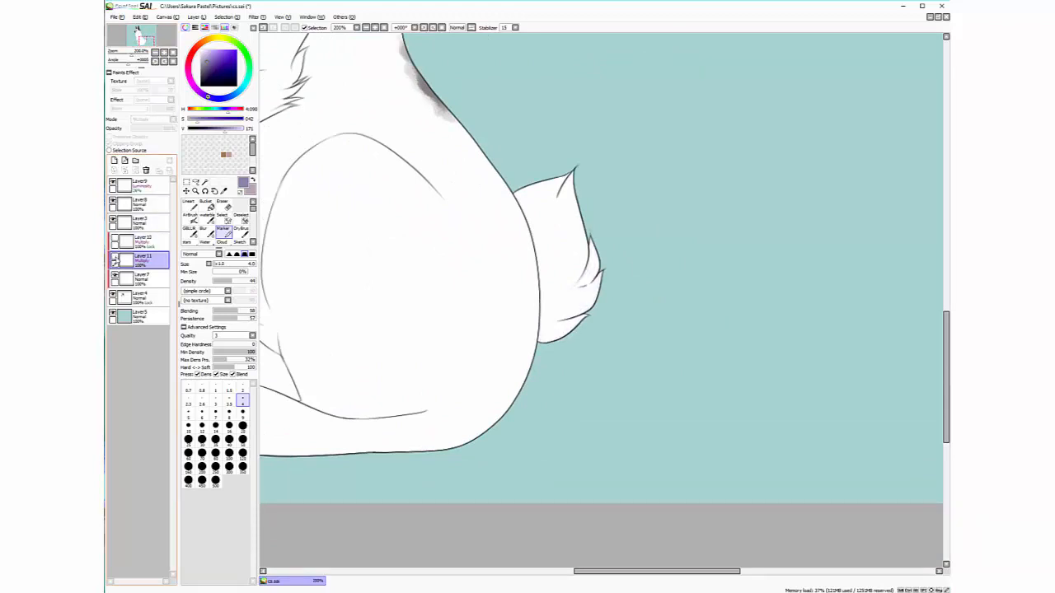
{"action": "left_click", "coordinate": [116, 239]}
{"action": "left_click", "coordinate": [116, 240]}
{"action": "left_click", "coordinate": [116, 240]}
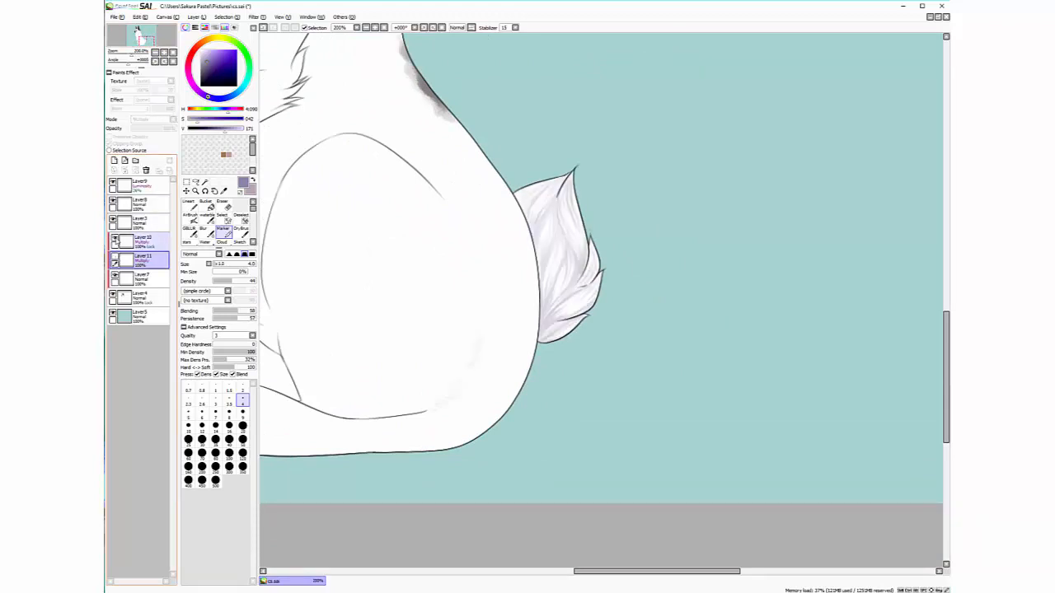
{"action": "left_click", "coordinate": [115, 240]}
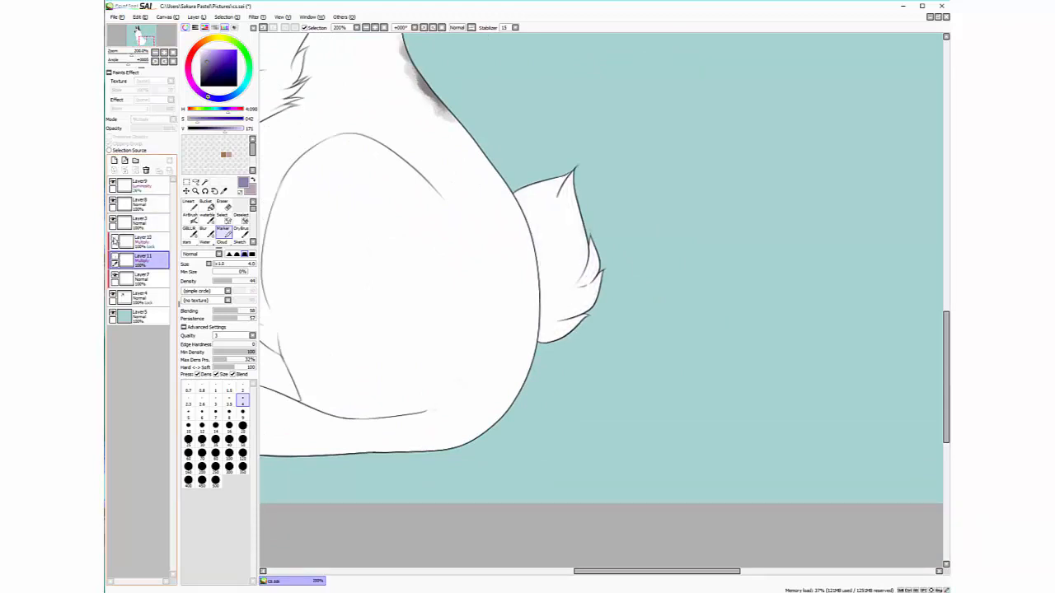
{"action": "left_click", "coordinate": [116, 258]}
Paint a short thin fur stroke on the side, then zoom to 300% on the haunch
{"action": "mouse_move", "coordinate": [155, 46]}
{"action": "left_mouse_down"}
{"action": "mouse_move", "coordinate": [141, 36]}
{"action": "mouse_move", "coordinate": [155, 44]}
{"action": "left_mouse_up"}
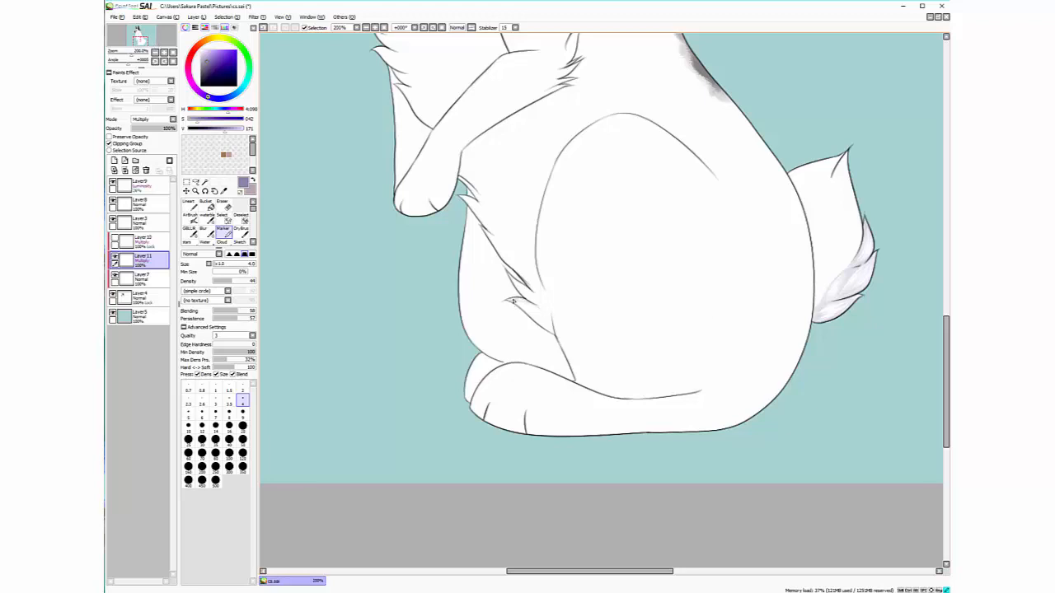
{"action": "left_click_drag", "start_coordinate": [514, 301], "coordinate": [542, 323]}
{"action": "mouse_move", "coordinate": [147, 42]}
{"action": "left_mouse_down"}
{"action": "mouse_move", "coordinate": [145, 32]}
{"action": "mouse_move", "coordinate": [158, 43]}
{"action": "mouse_move", "coordinate": [151, 38]}
{"action": "left_mouse_up"}
{"action": "left_click", "coordinate": [164, 52]}
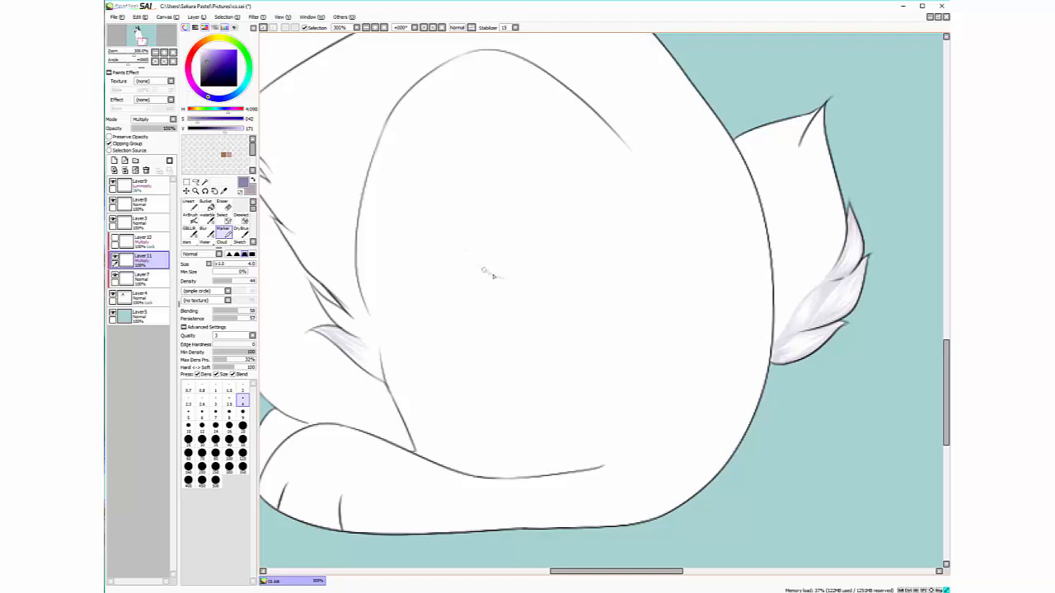
Sketch a faint four-stroke star-shaped guide on the haunch
{"action": "left_click_drag", "start_coordinate": [502, 277], "coordinate": [495, 235]}
{"action": "left_click_drag", "start_coordinate": [498, 272], "coordinate": [498, 229]}
{"action": "left_click_drag", "start_coordinate": [507, 275], "coordinate": [566, 252]}
{"action": "left_click_drag", "start_coordinate": [506, 277], "coordinate": [533, 307]}
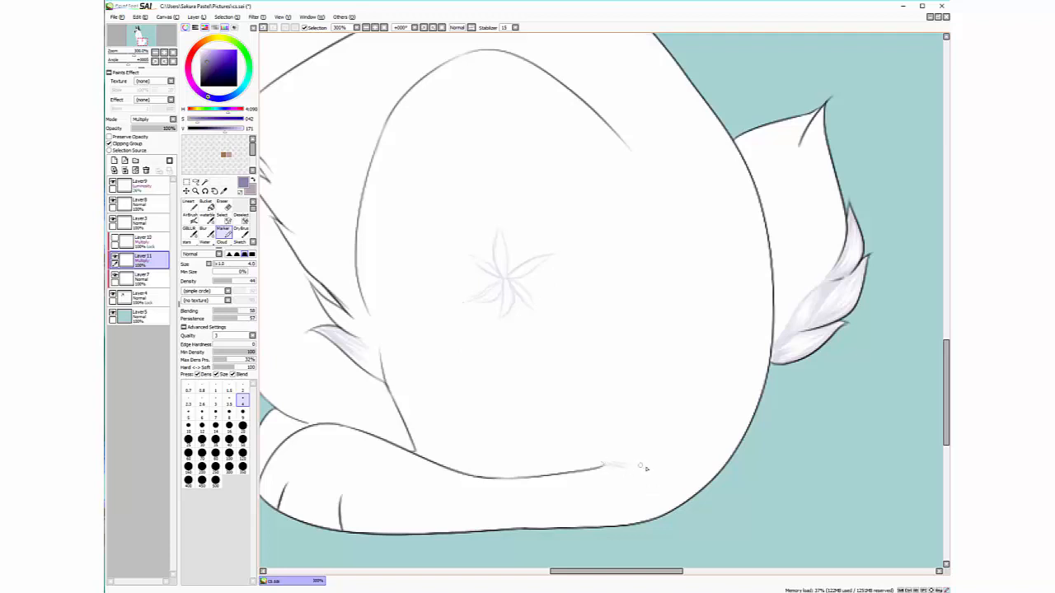
Hatch faint fur strokes across the lower haunch, then zoom out to 150%
{"action": "mouse_move", "coordinate": [644, 453]}
{"action": "left_mouse_down"}
{"action": "mouse_move", "coordinate": [684, 442]}
{"action": "mouse_move", "coordinate": [688, 418]}
{"action": "left_mouse_up"}
{"action": "left_click_drag", "start_coordinate": [633, 363], "coordinate": [683, 371]}
{"action": "left_click_drag", "start_coordinate": [560, 377], "coordinate": [574, 363]}
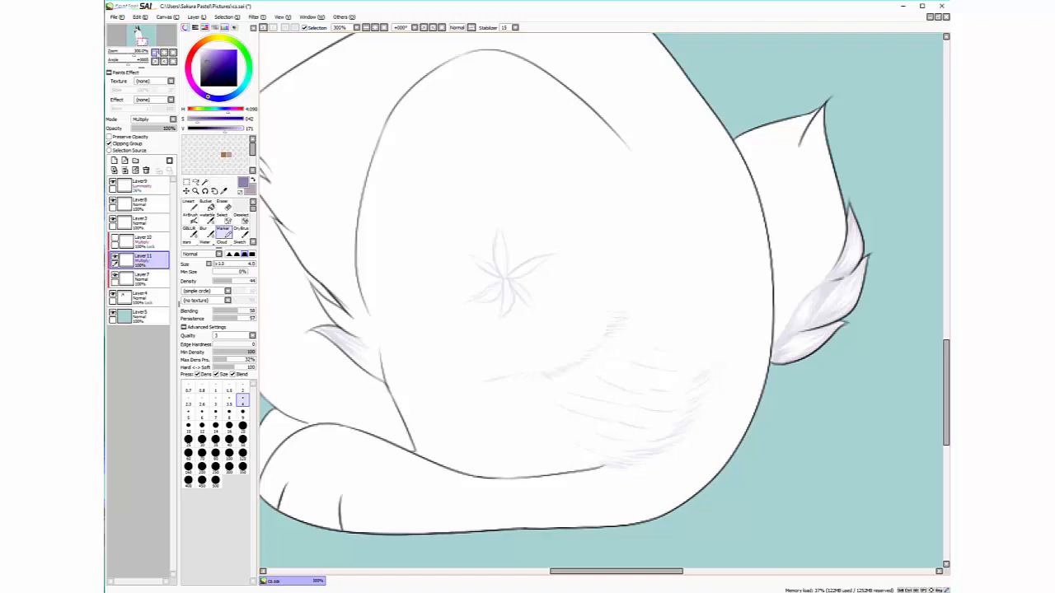
{"action": "left_click", "coordinate": [155, 52]}
{"action": "left_click", "coordinate": [155, 53]}
{"action": "left_click_drag", "start_coordinate": [151, 42], "coordinate": [154, 44]}
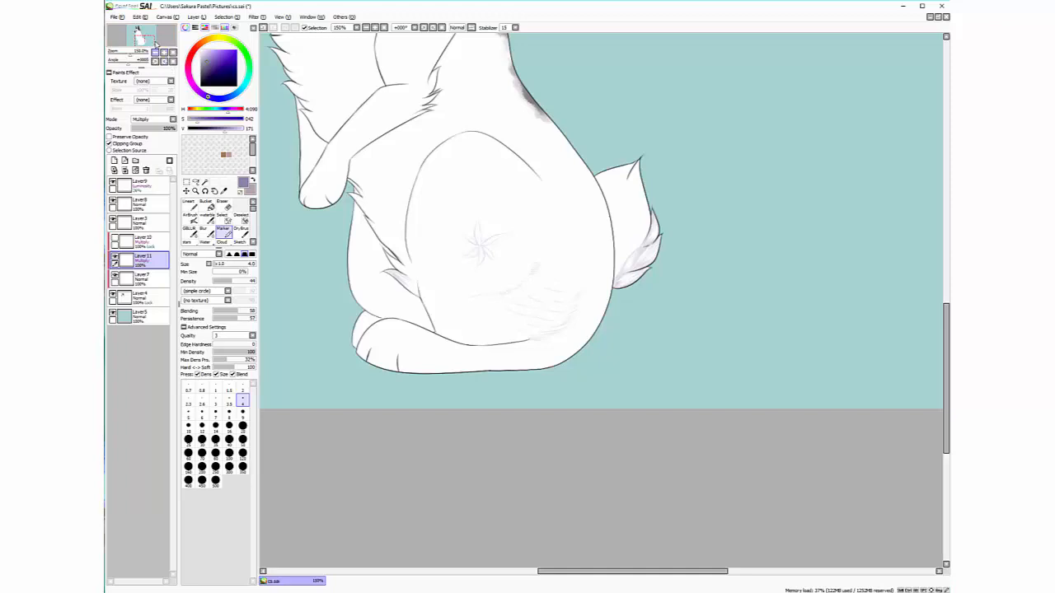
Zoom out to view the whole animal, then zoom in to 300% on the haunch
{"action": "left_click", "coordinate": [155, 52]}
{"action": "mouse_move", "coordinate": [154, 44]}
{"action": "left_mouse_down"}
{"action": "mouse_move", "coordinate": [148, 36]}
{"action": "mouse_move", "coordinate": [155, 42]}
{"action": "left_mouse_up"}
{"action": "left_click", "coordinate": [163, 53]}
{"action": "left_click", "coordinate": [163, 53]}
{"action": "left_click", "coordinate": [155, 52]}
{"action": "left_click", "coordinate": [155, 52]}
{"action": "left_click", "coordinate": [164, 53]}
{"action": "left_click", "coordinate": [164, 53]}
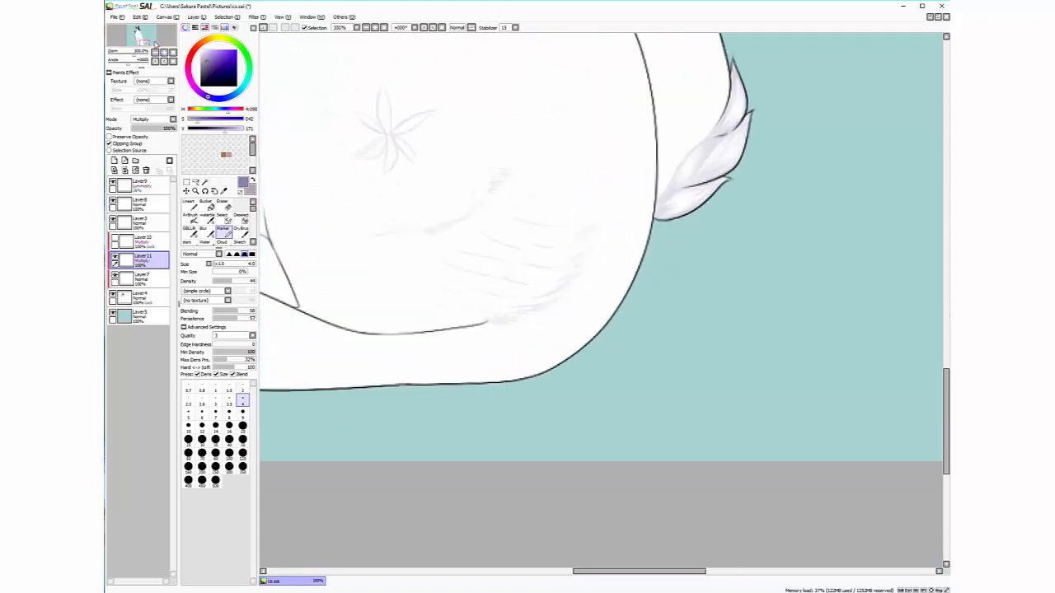
Erase the star guide with a large Eraser, then add a faint lavender Marker stroke
{"action": "left_click", "coordinate": [224, 205]}
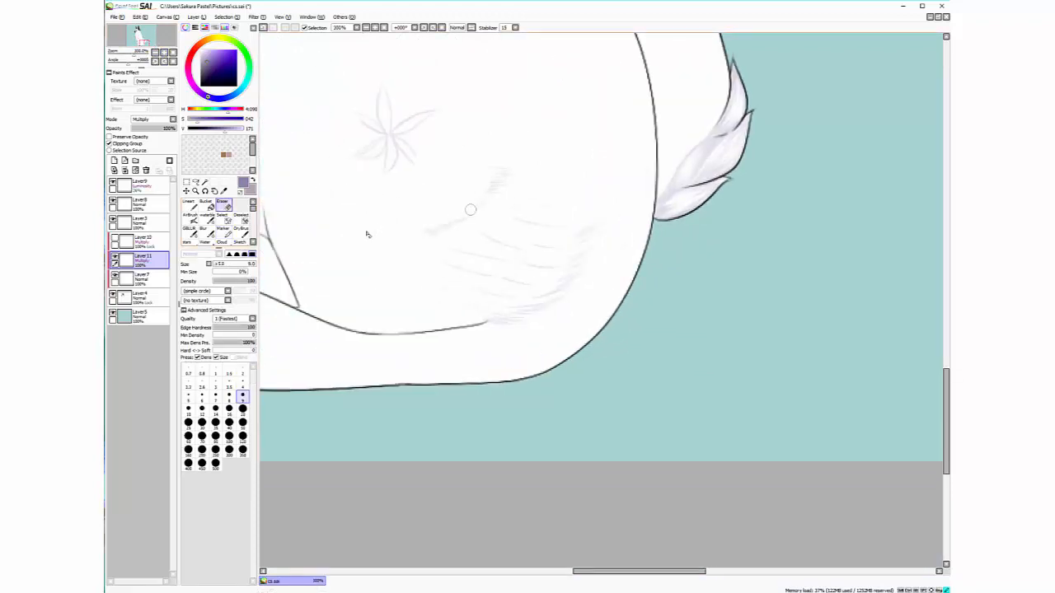
{"action": "left_click", "coordinate": [242, 422]}
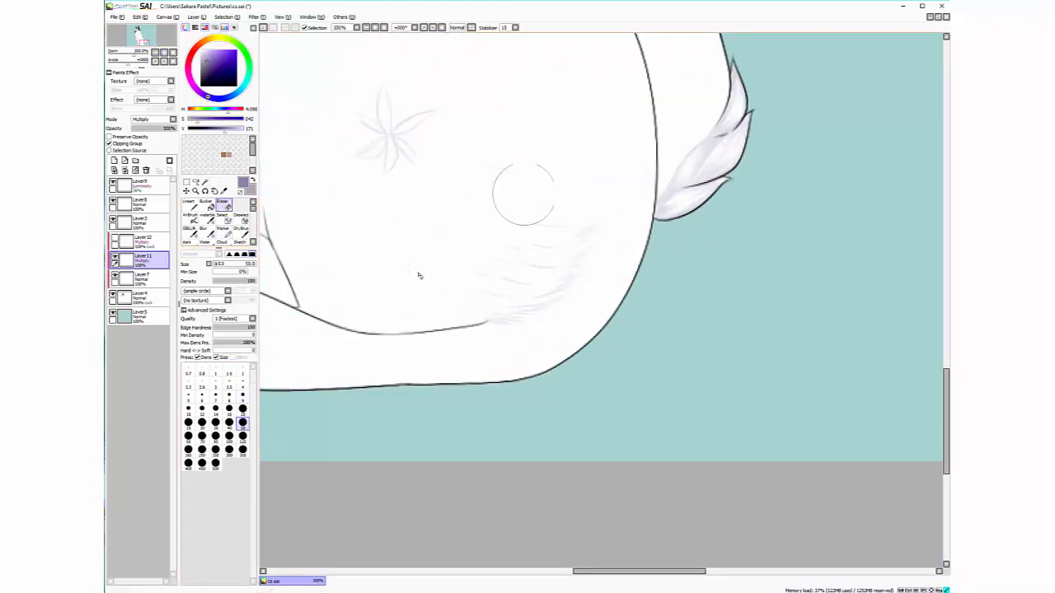
{"action": "mouse_move", "coordinate": [517, 221]}
{"action": "left_mouse_down"}
{"action": "mouse_move", "coordinate": [460, 293]}
{"action": "mouse_move", "coordinate": [542, 223]}
{"action": "mouse_move", "coordinate": [505, 268]}
{"action": "mouse_move", "coordinate": [507, 186]}
{"action": "mouse_move", "coordinate": [414, 174]}
{"action": "mouse_move", "coordinate": [367, 134]}
{"action": "left_mouse_up"}
{"action": "left_click", "coordinate": [223, 229]}
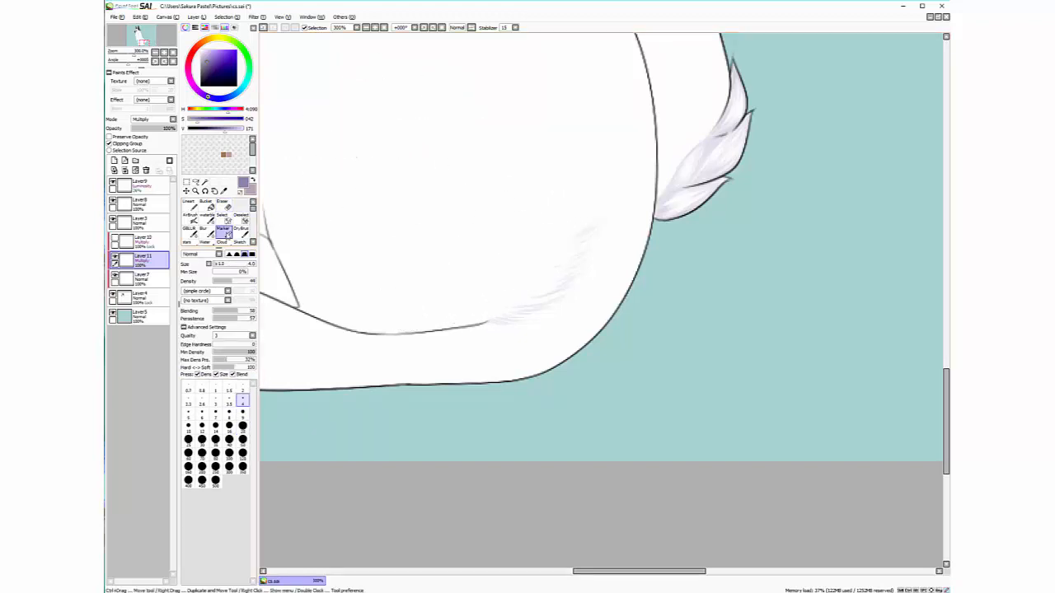
{"action": "left_click_drag", "start_coordinate": [487, 311], "coordinate": [504, 311]}
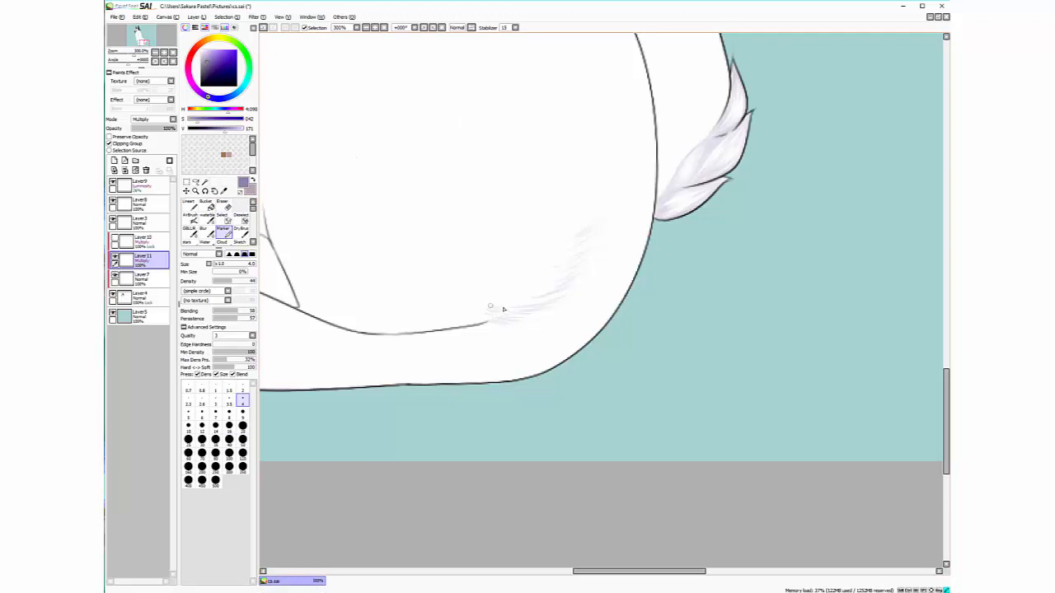